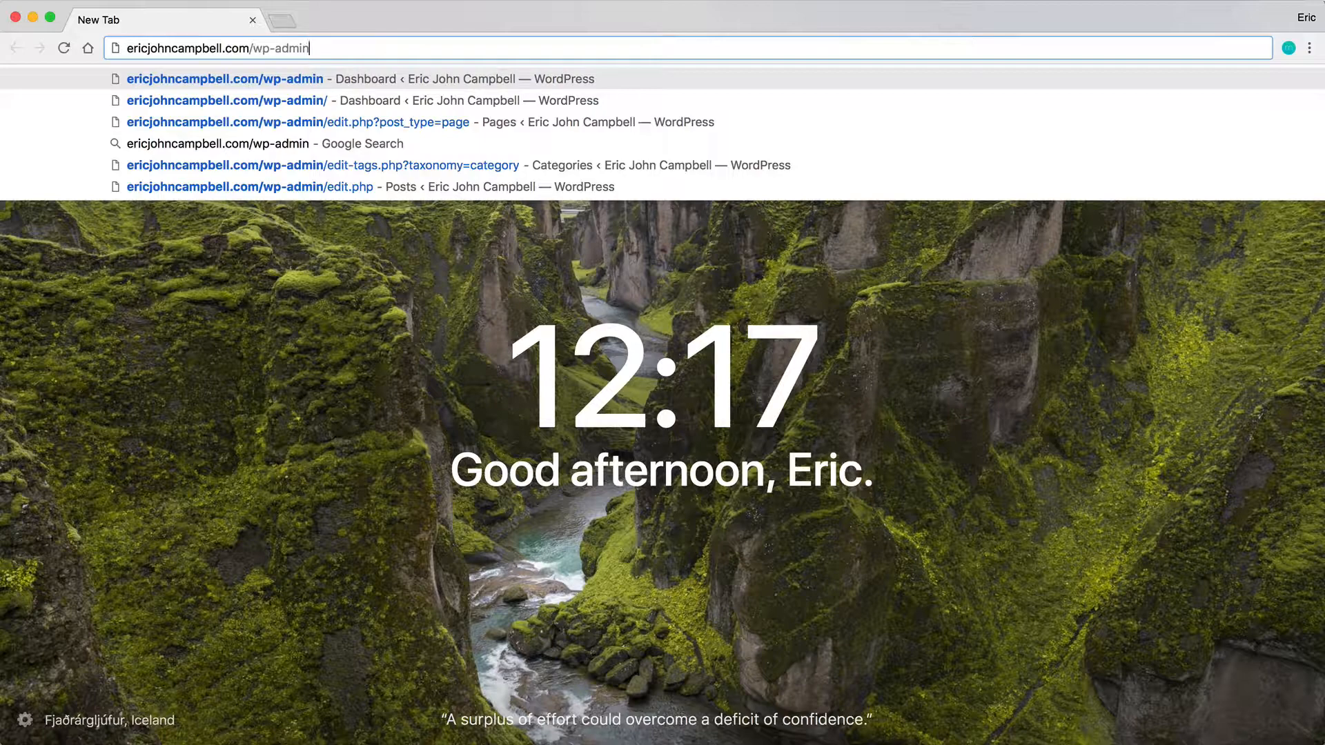
# Open the site's WordPress admin dashboard and start adding a new page
pyautogui.press('Return')
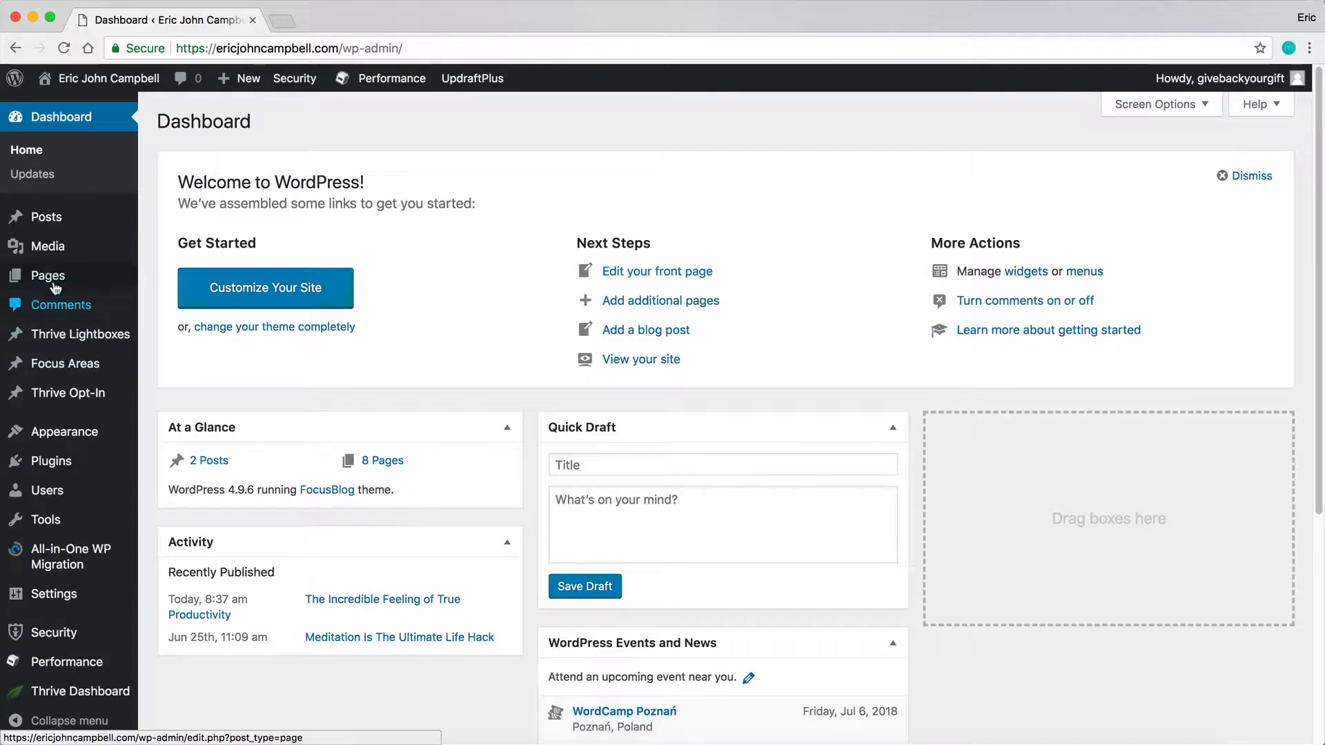
pyautogui.moveTo(52, 280)
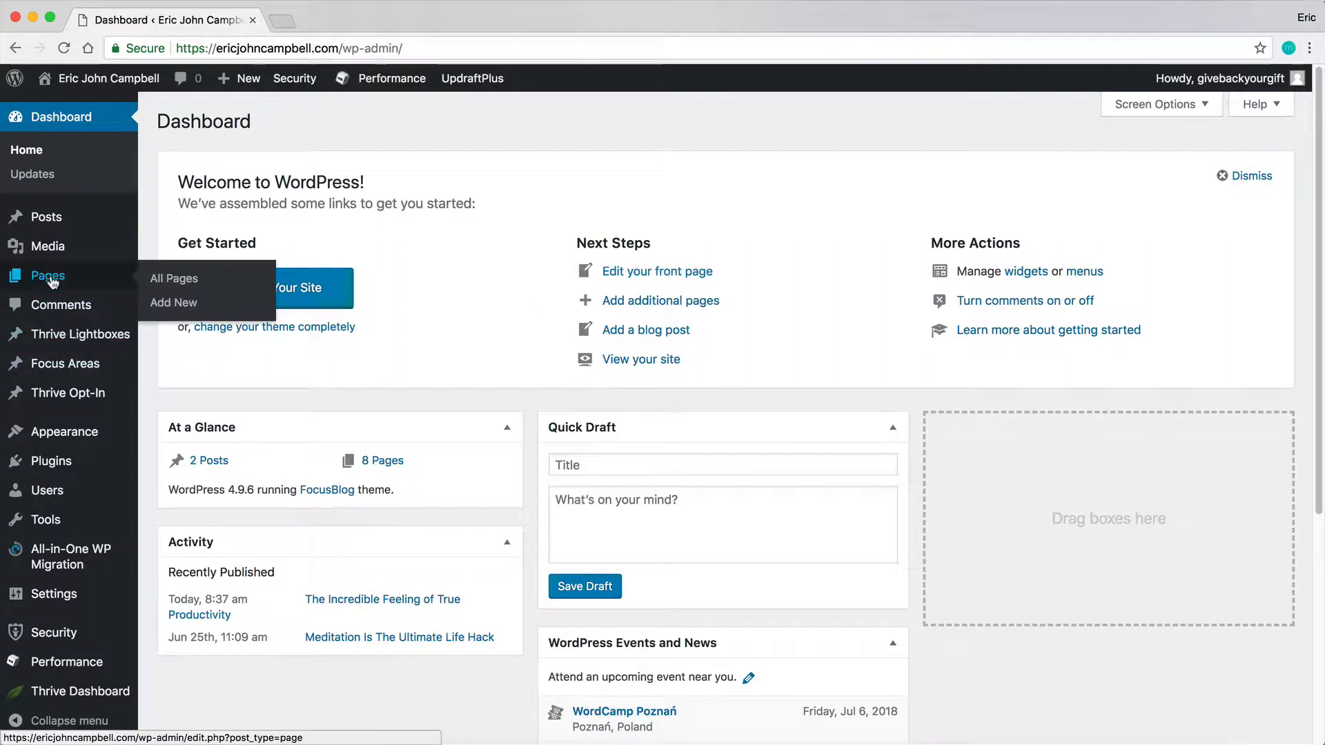
pyautogui.click(177, 284)
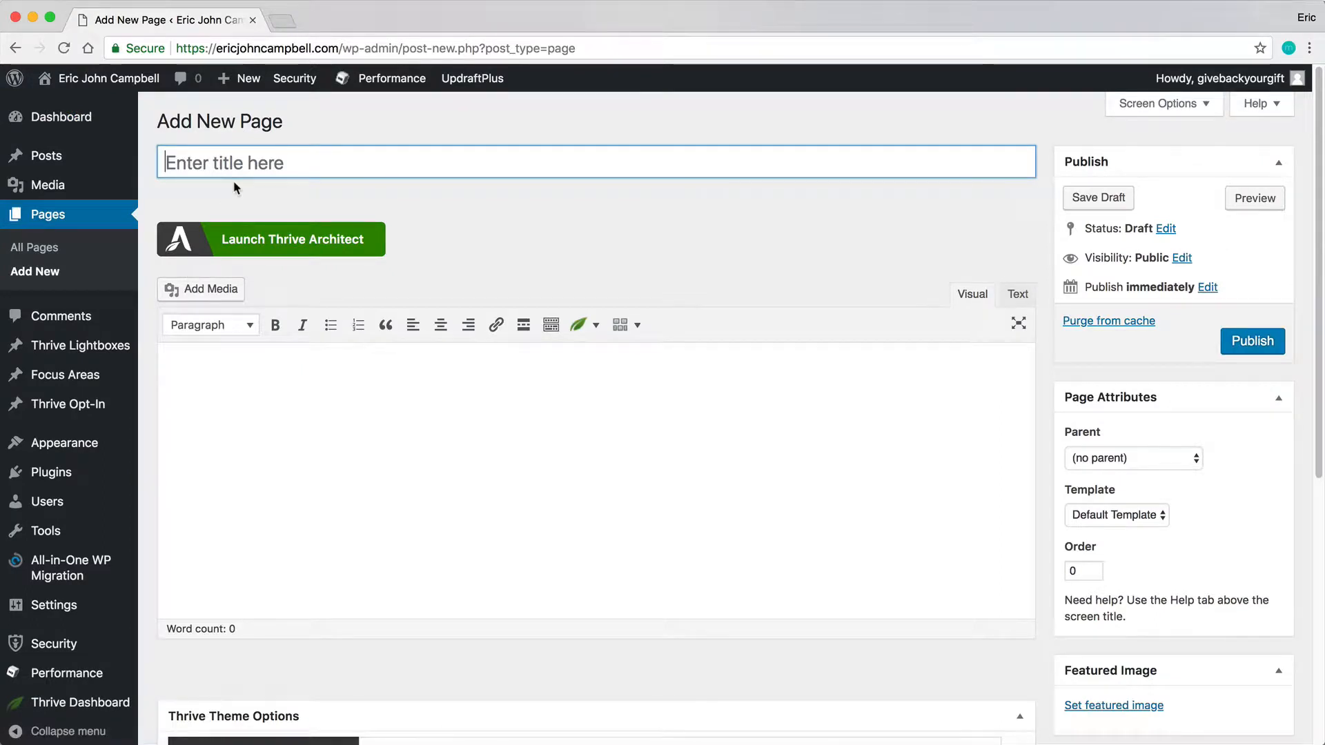
# Title the new page "Test Template Page" and publish it
pyautogui.write('Test t')
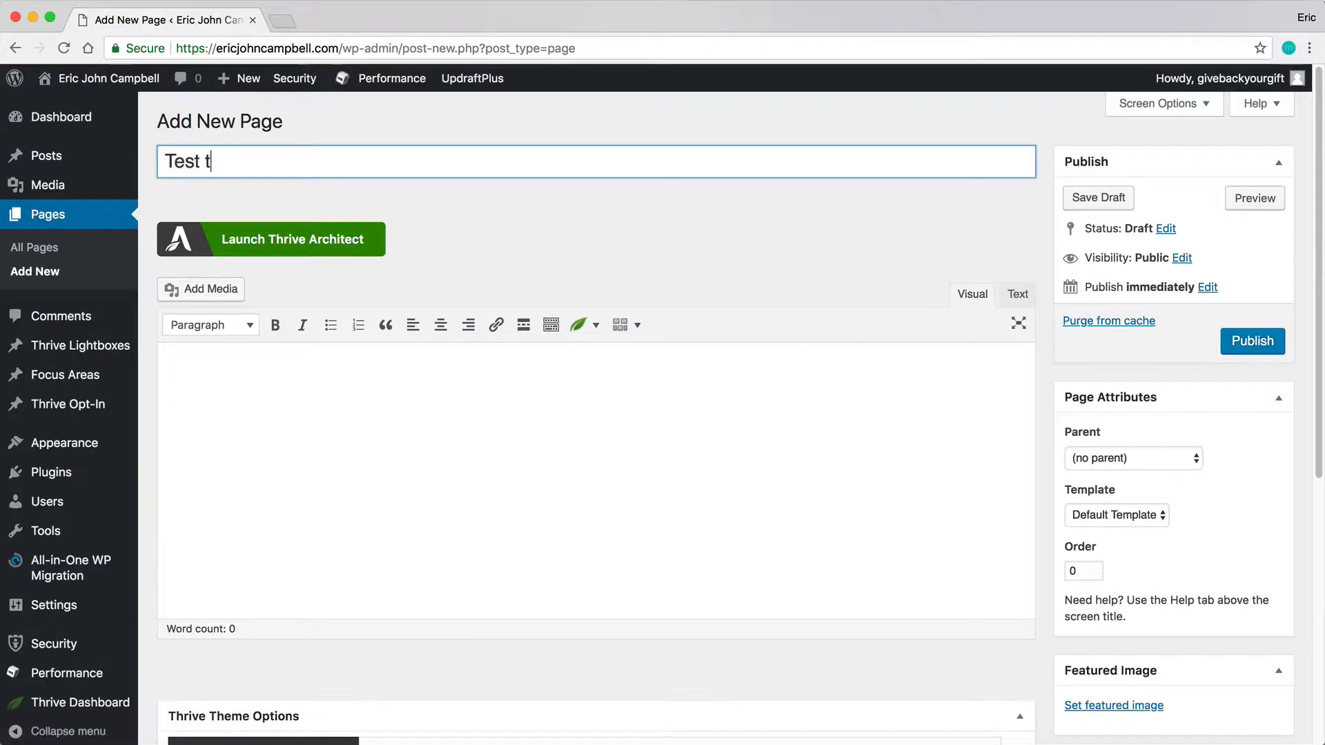
pyautogui.press('BackSpace')
pyautogui.write('Template Pagte')
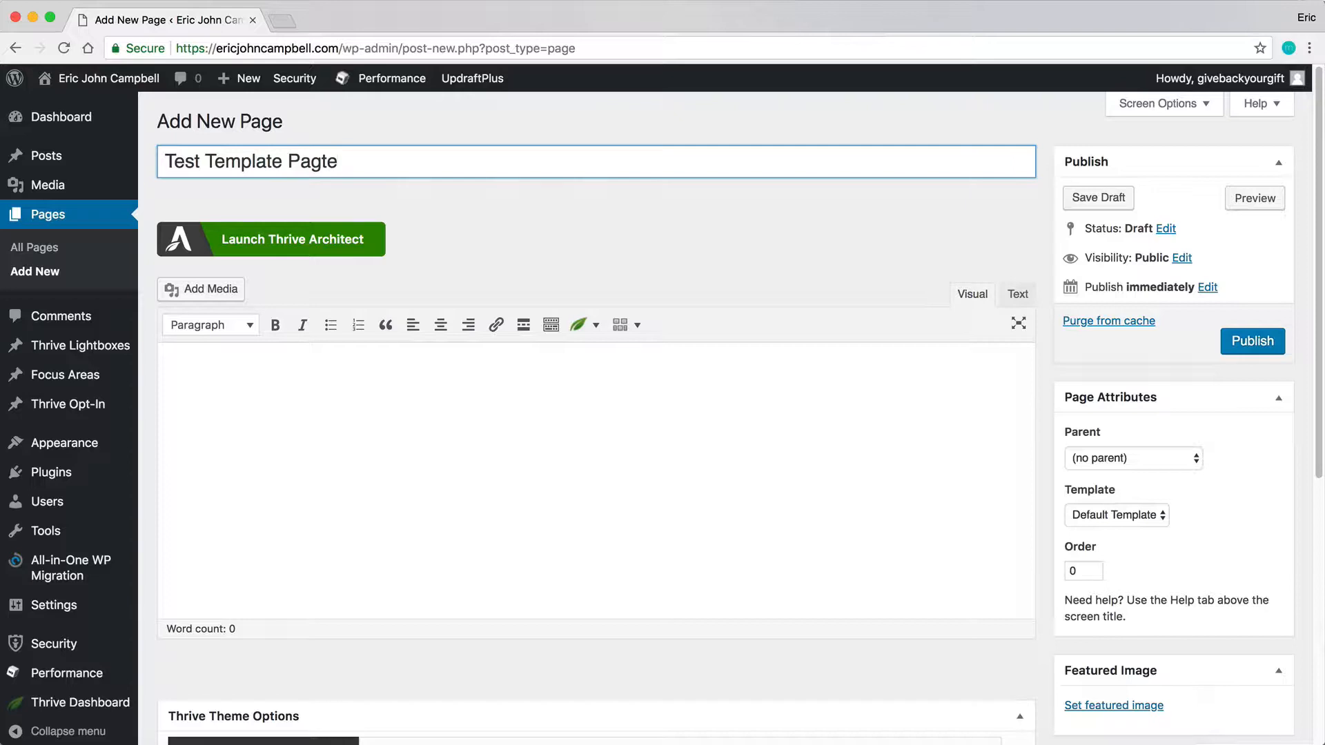
pyautogui.press('BackSpace')
pyautogui.press('BackSpace')
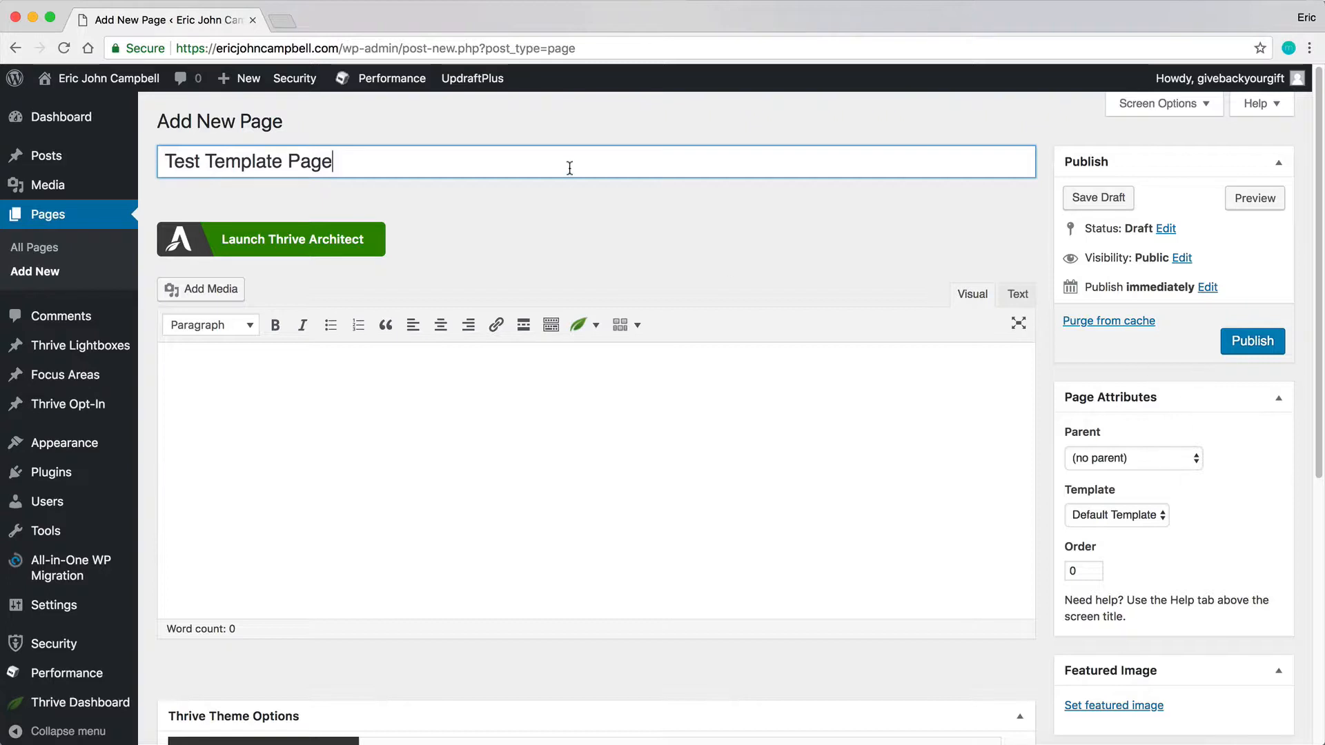
pyautogui.click(1242, 342)
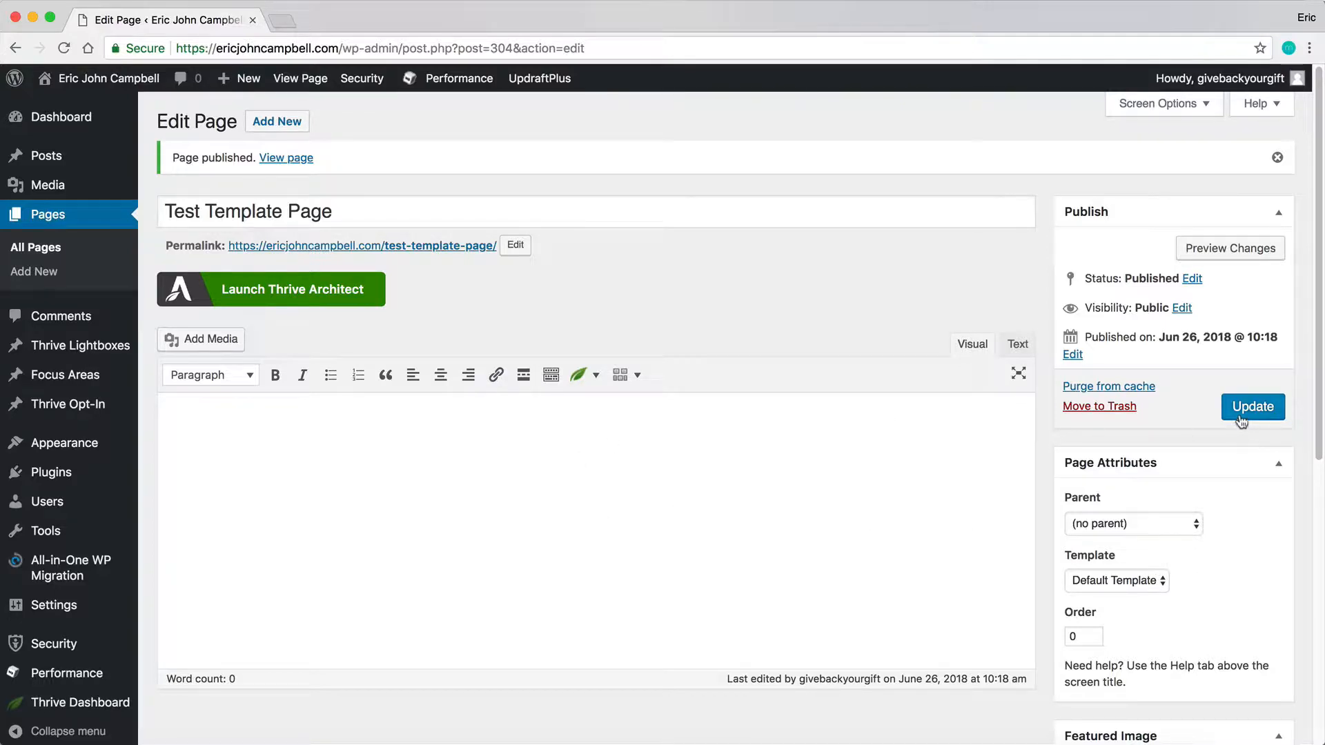
# Launch Thrive Architect for the page and open the landing page template chooser from the template setup options
pyautogui.click(311, 283)
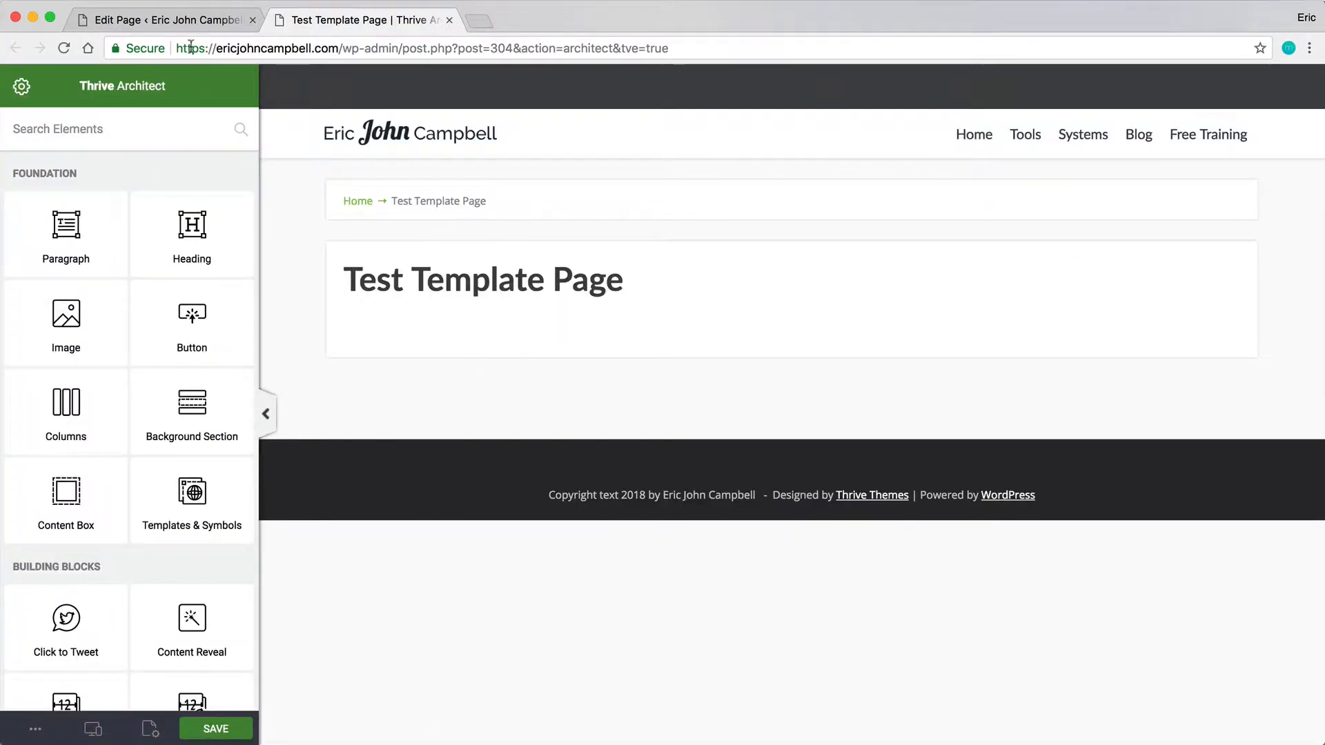
pyautogui.click(173, 20)
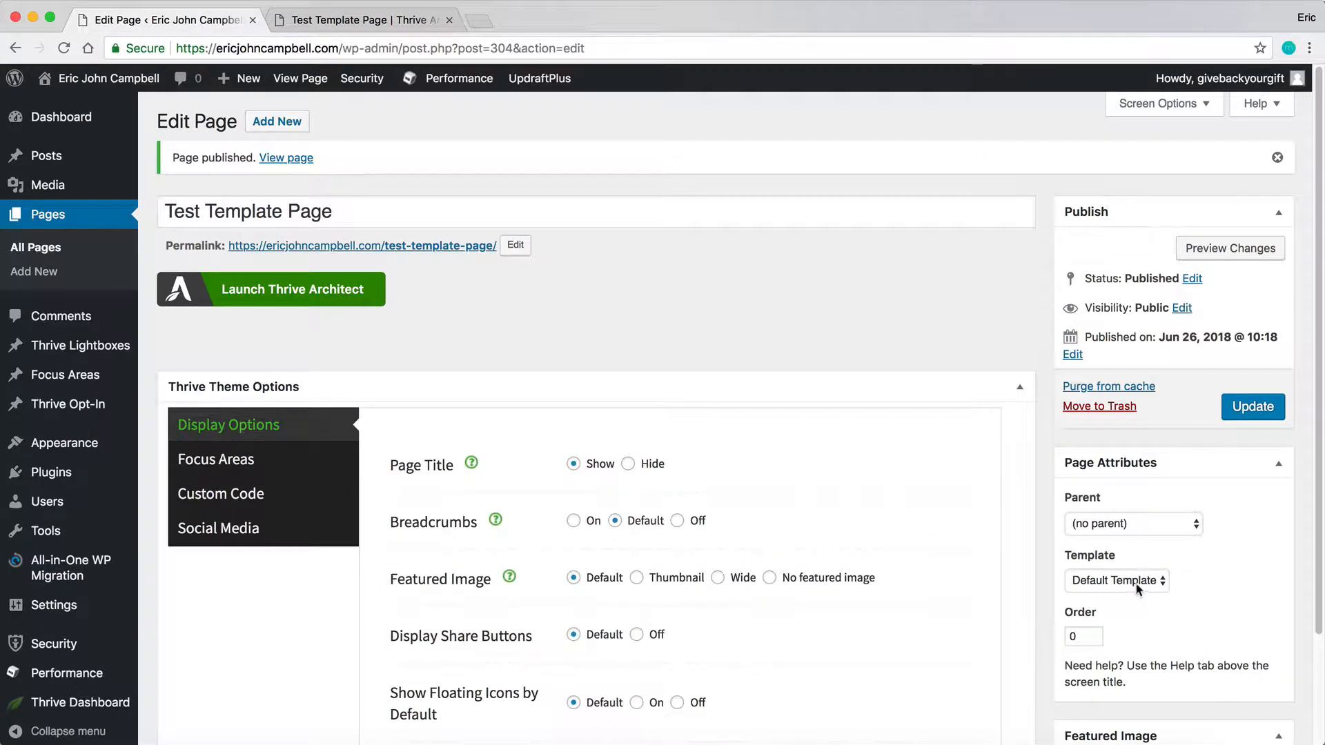
pyautogui.click(358, 26)
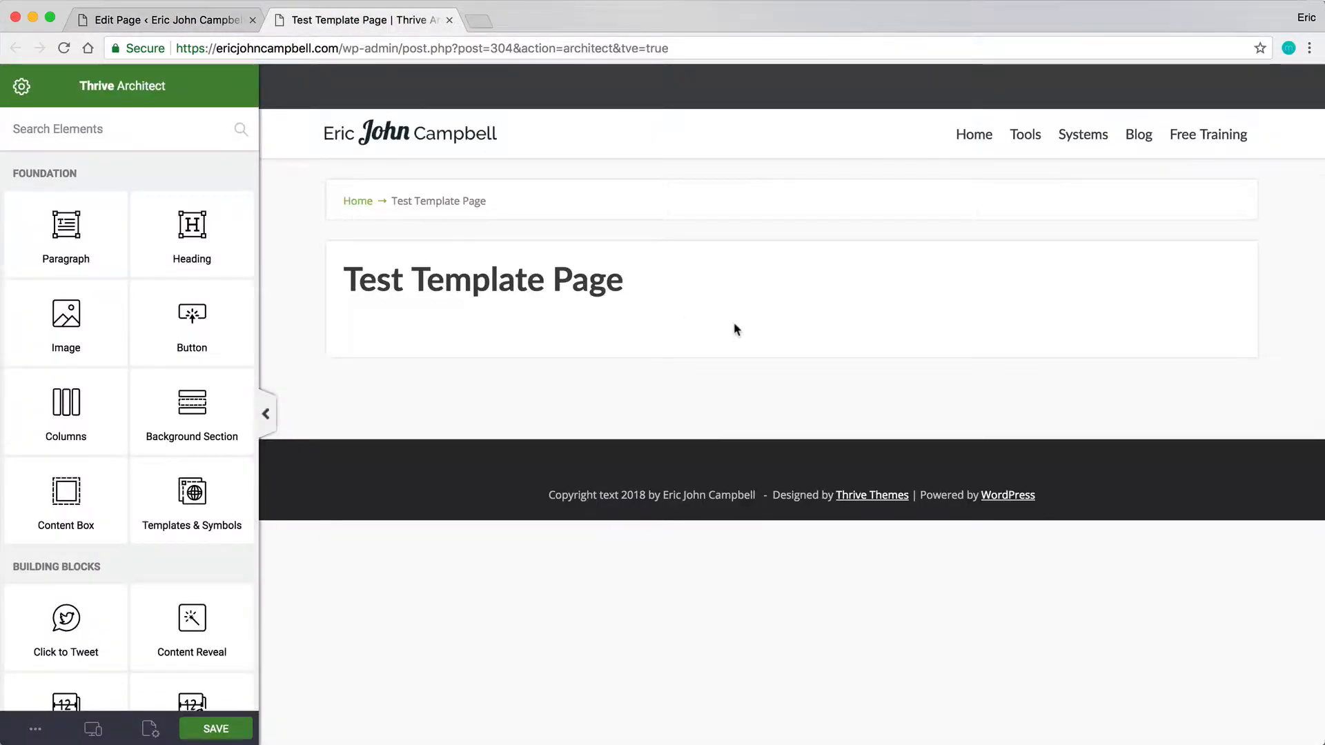
pyautogui.click(22, 87)
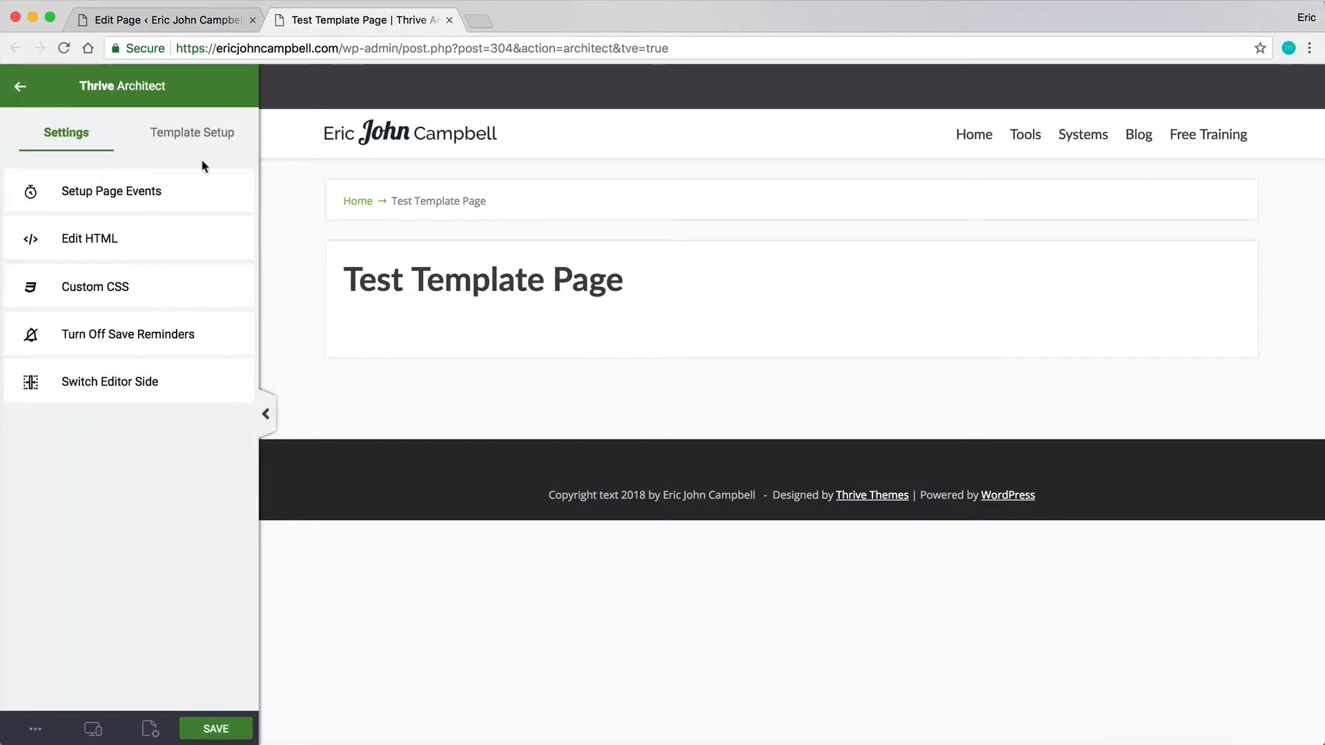
pyautogui.click(205, 136)
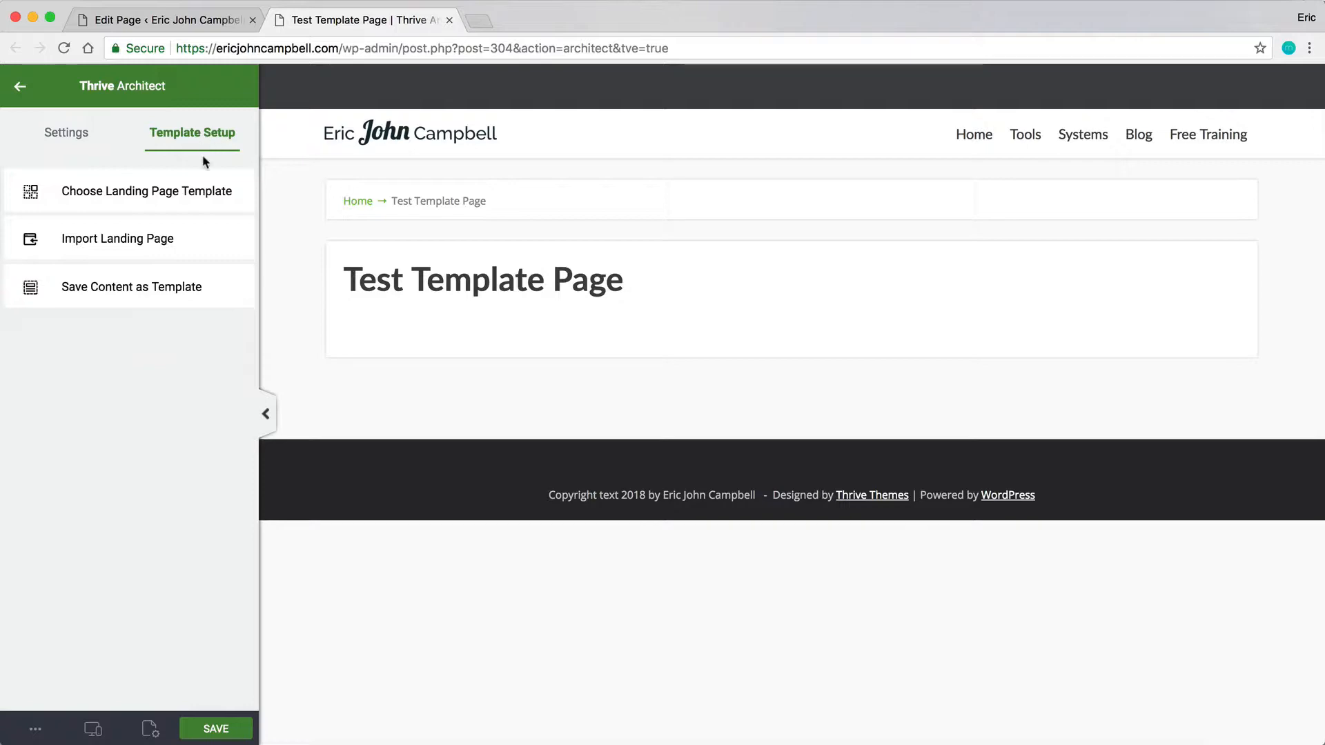
pyautogui.click(197, 190)
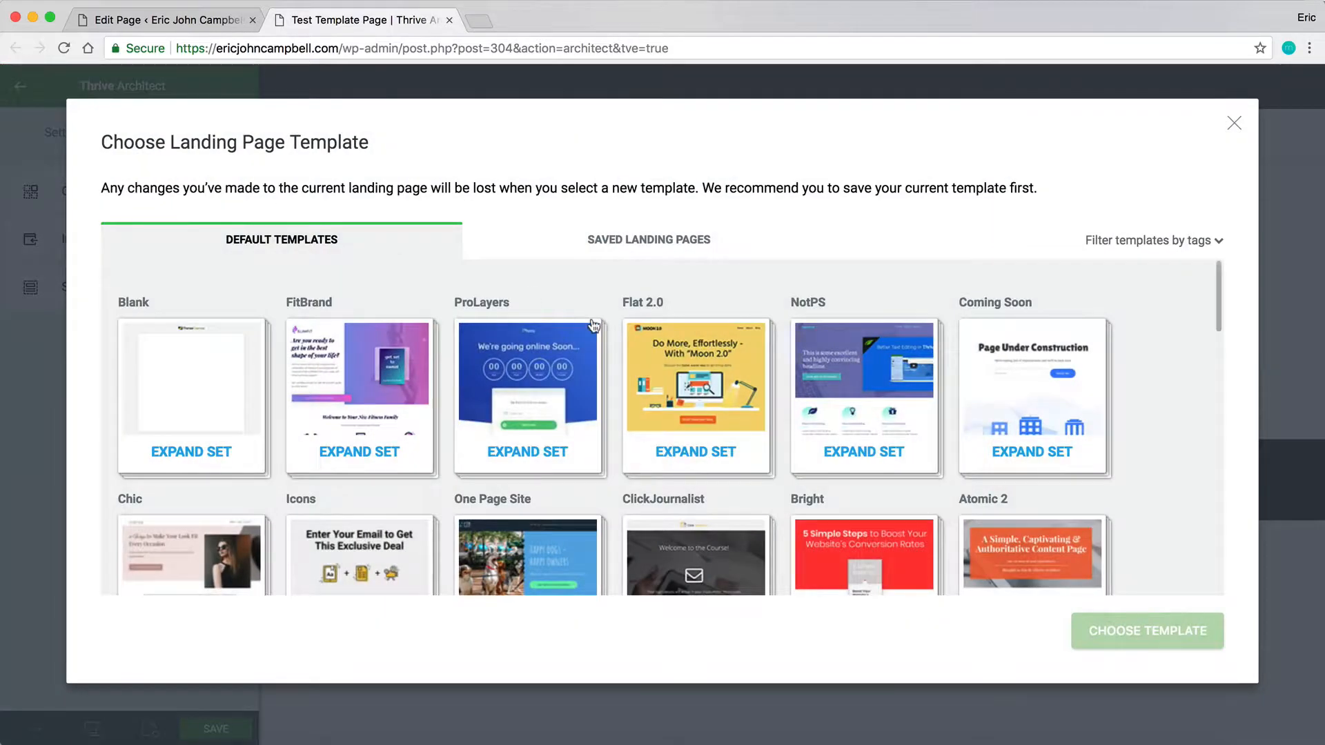
# Browse the default landing page templates and select Homepage History – Personal Branding from the Bonus set
pyautogui.scroll(-10, 390, 413)
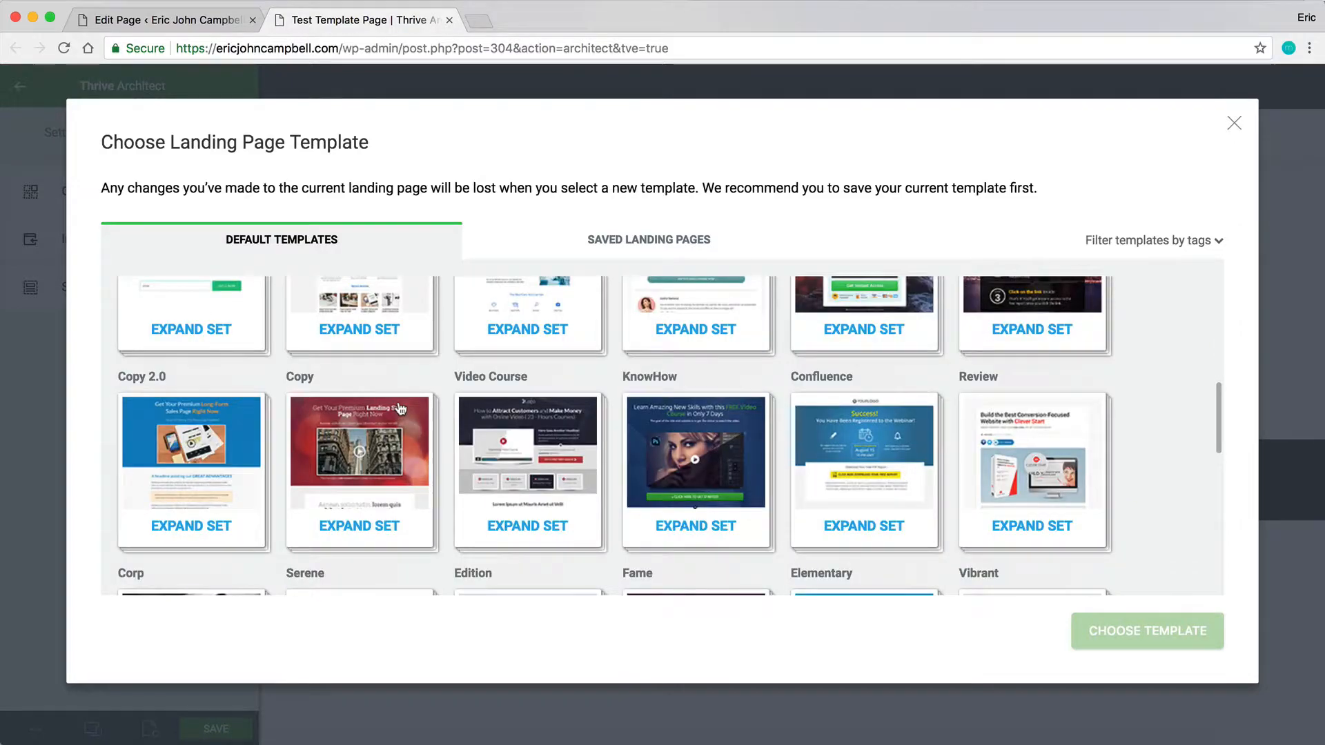
pyautogui.scroll(-4, 398, 412)
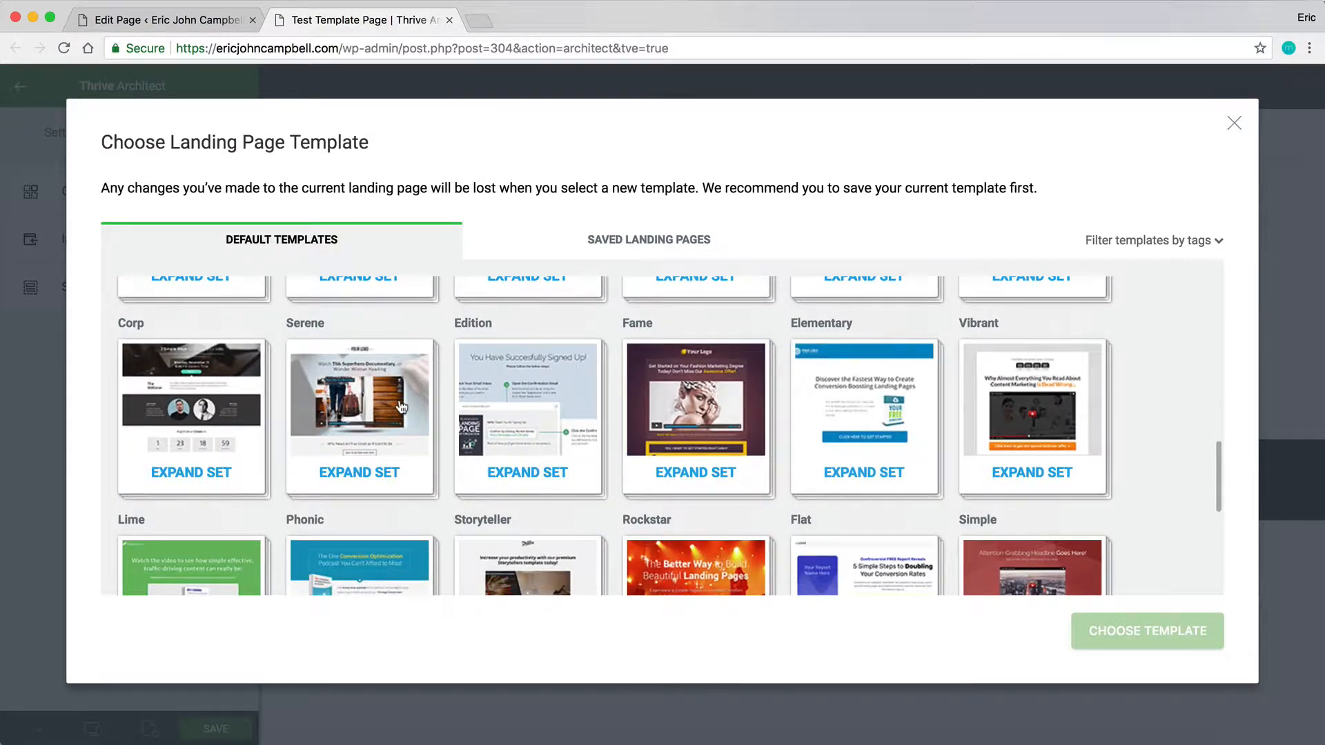
pyautogui.scroll(-4, 401, 407)
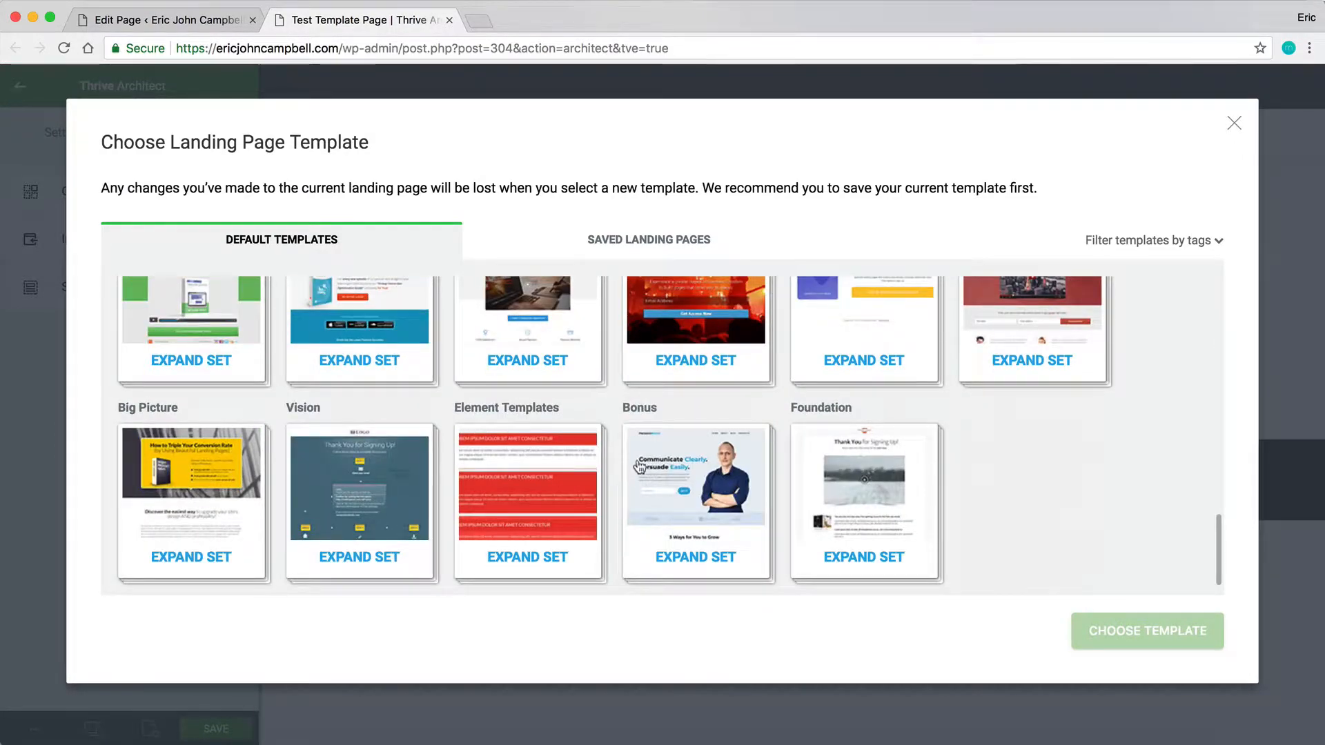
pyautogui.click(695, 527)
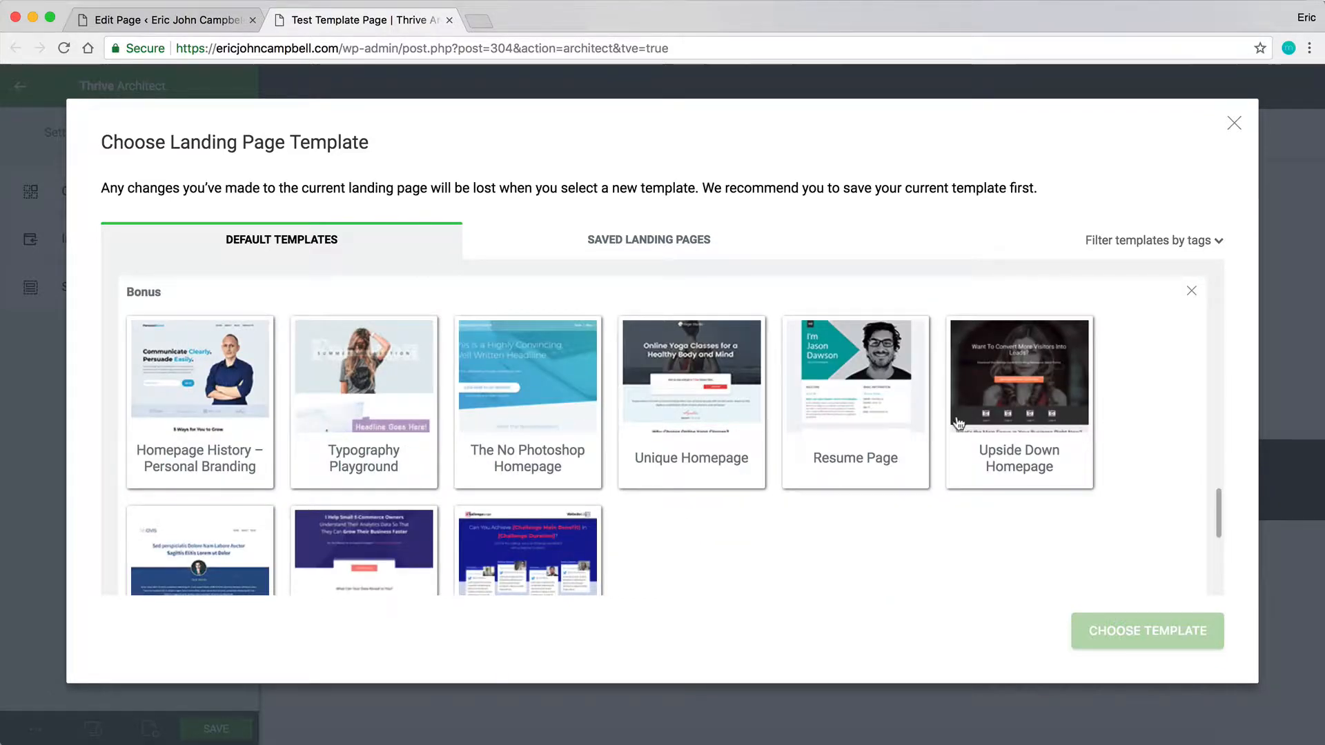
pyautogui.click(270, 463)
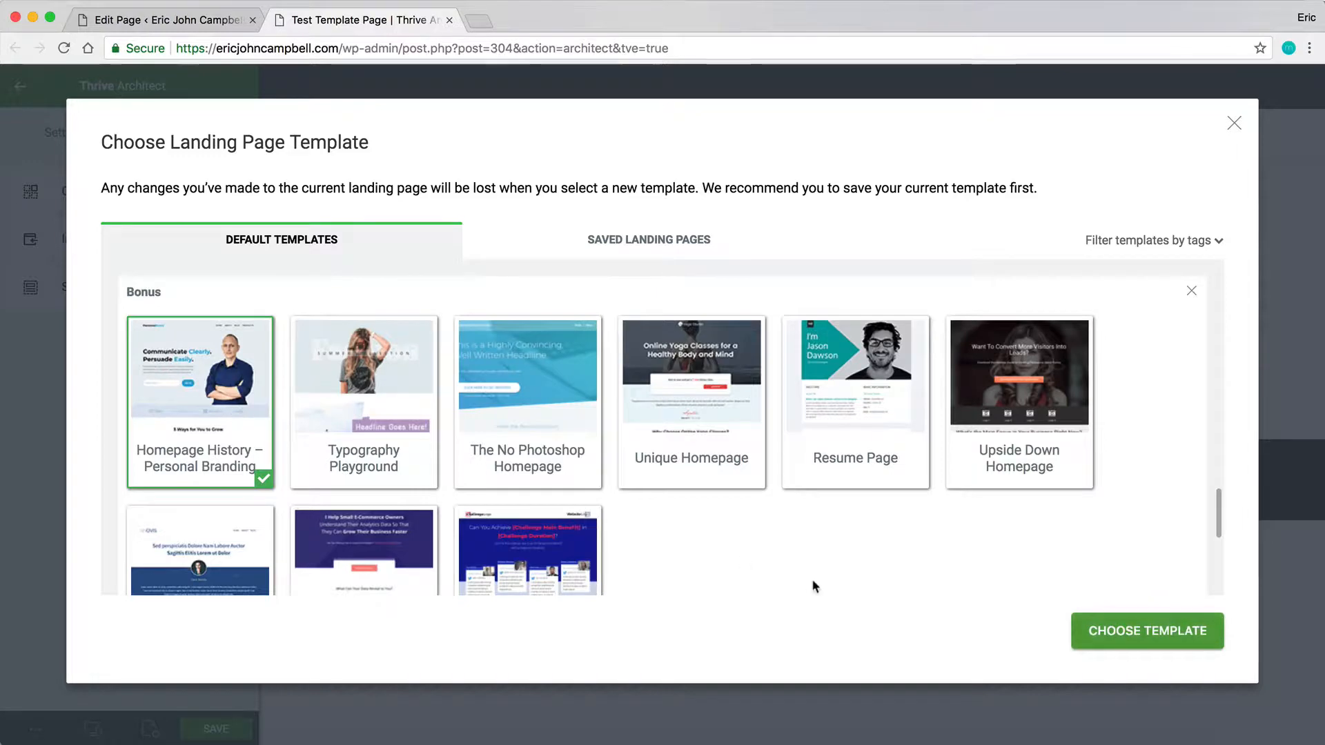
# Expand the FitBrand template set and select FitBrand Homepage
pyautogui.scroll(5, 604, 345)
pyautogui.scroll(3, 608, 359)
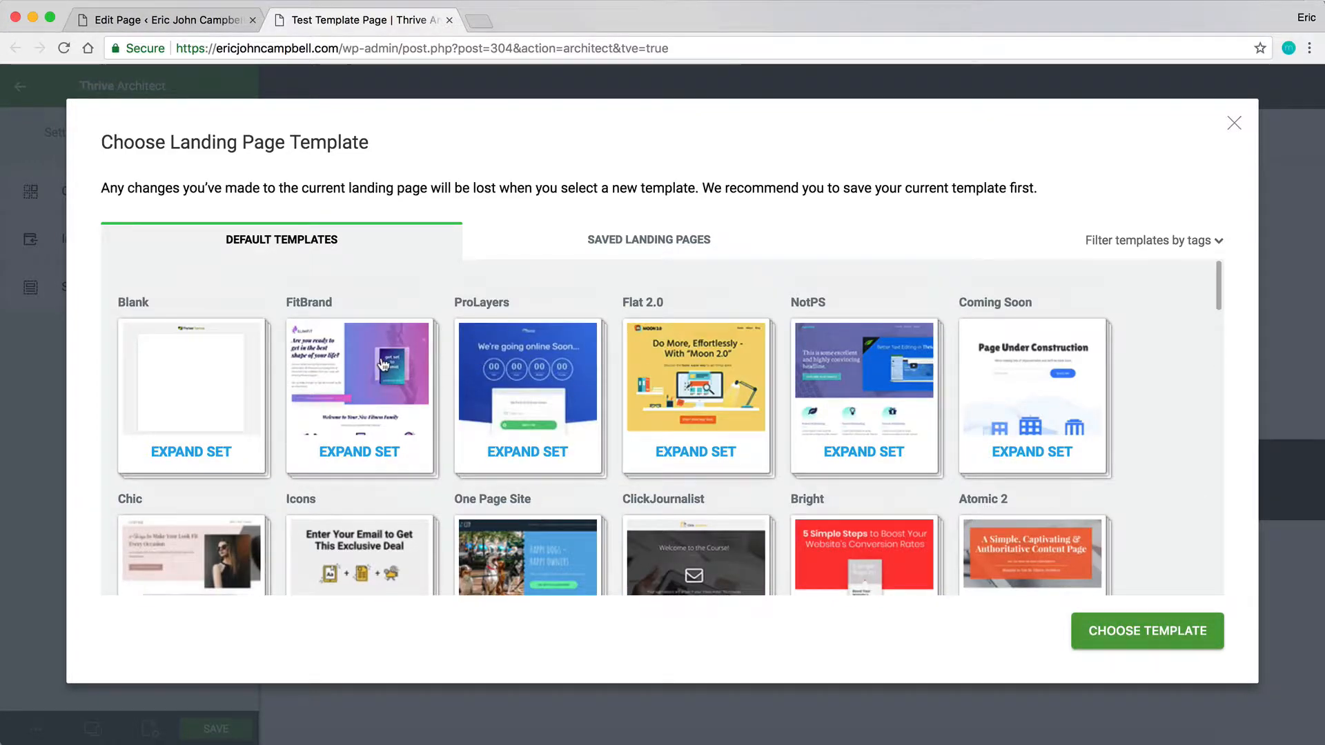
pyautogui.click(315, 366)
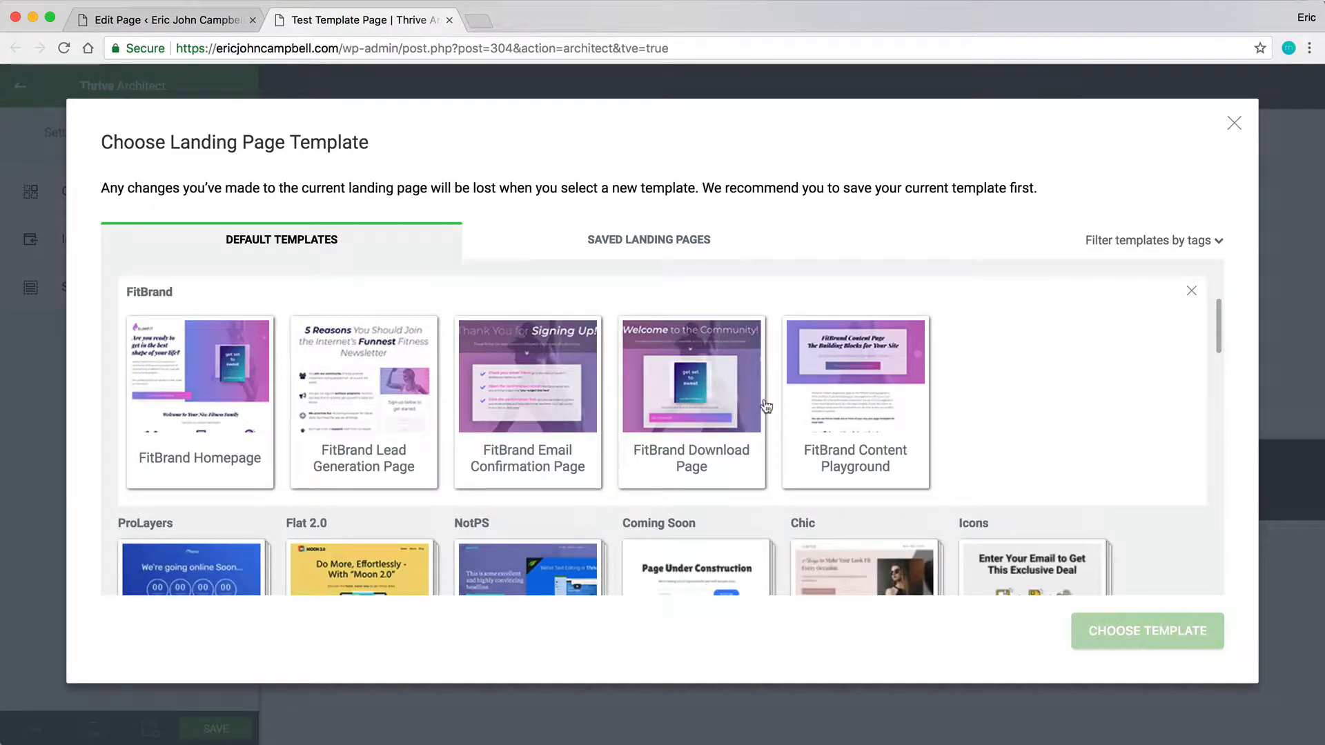
pyautogui.scroll(3, 107, 345)
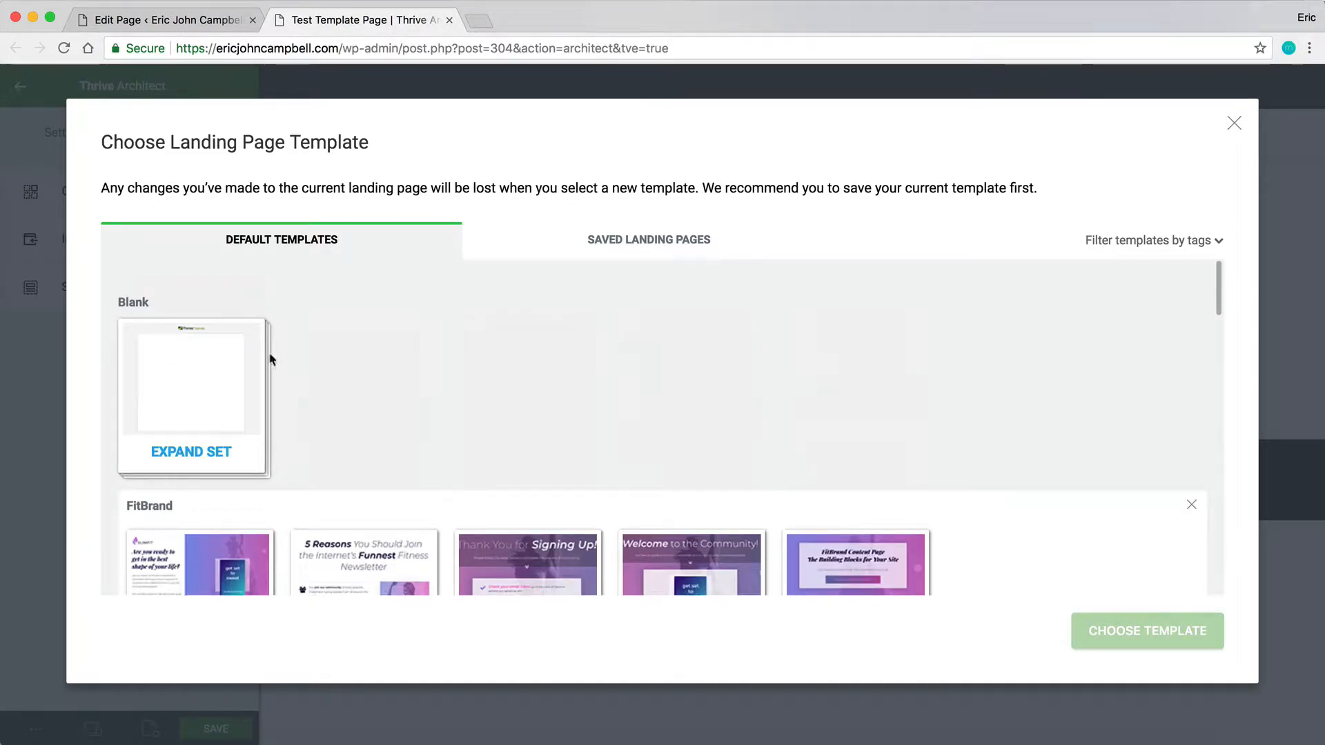
pyautogui.click(171, 583)
pyautogui.scroll(-1, 469, 412)
pyautogui.scroll(-1, 470, 412)
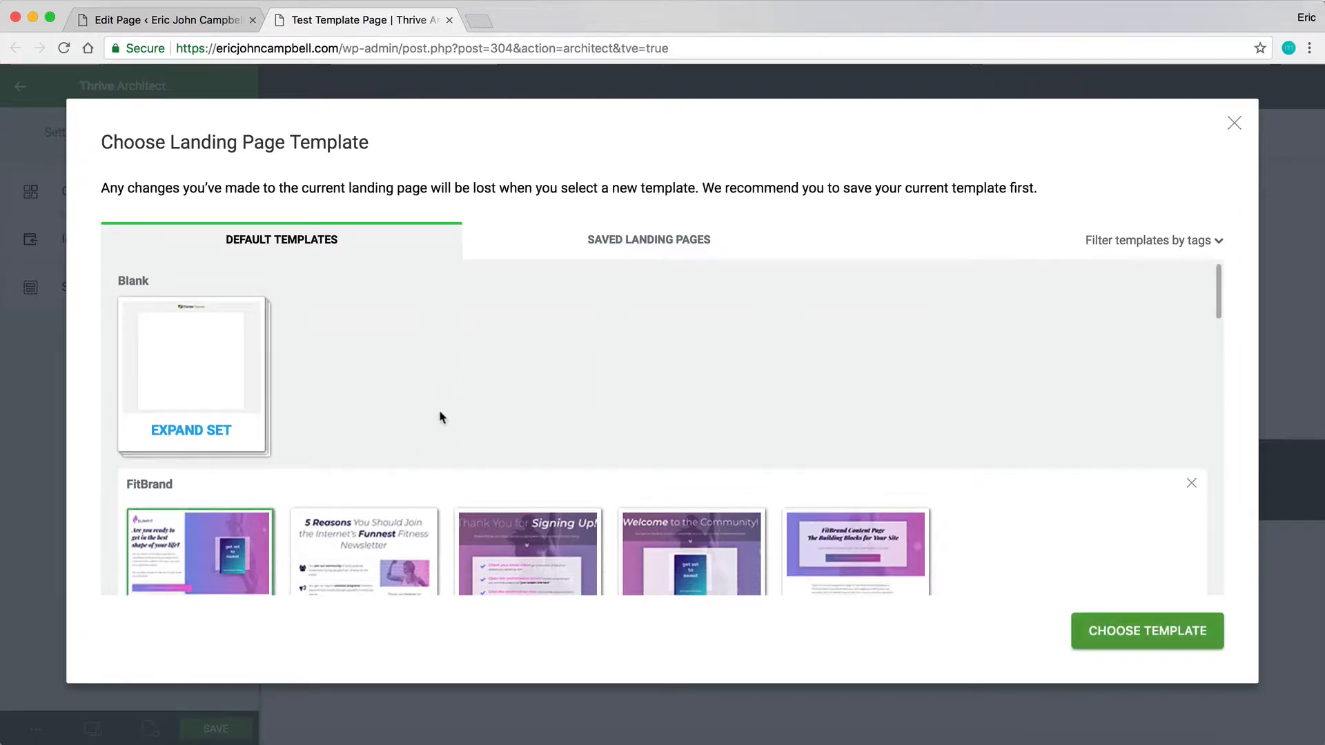
# Expand the Blank template set and try selecting Blank Page v2 and Blank Page – Styled
pyautogui.click(226, 401)
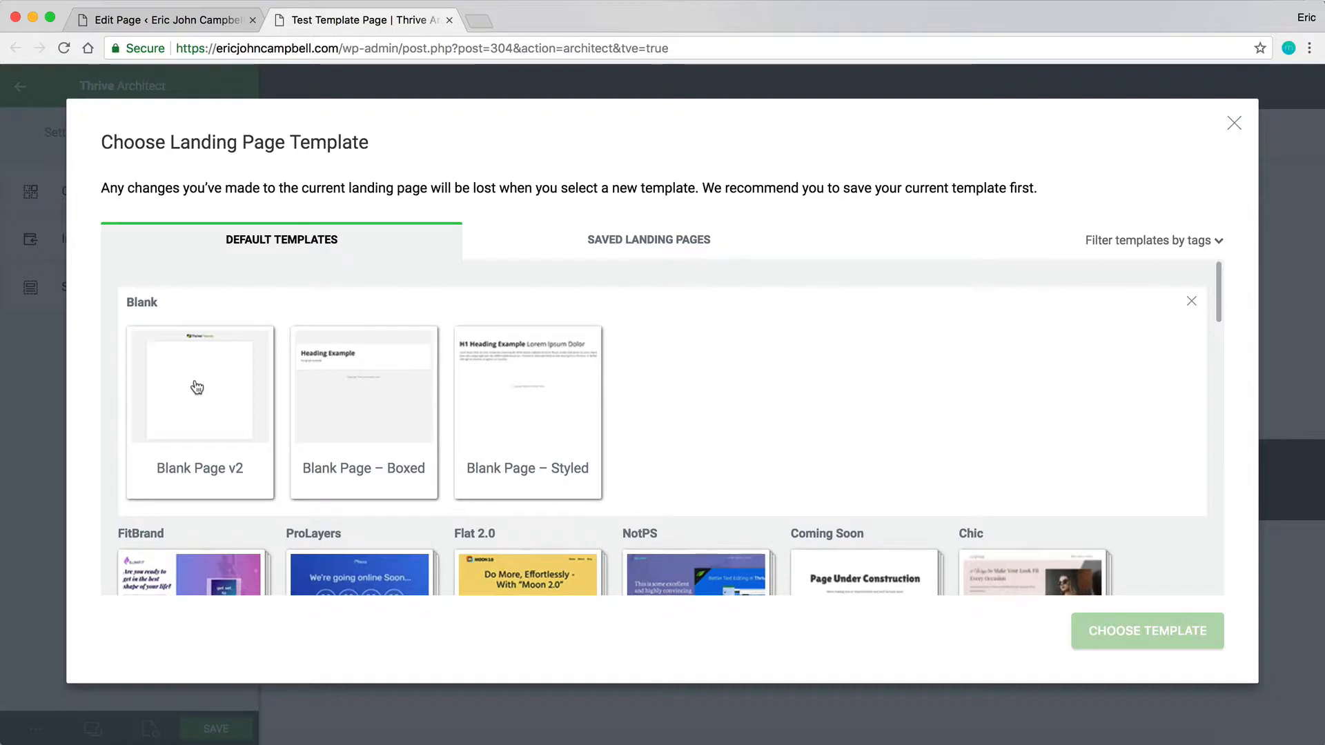
pyautogui.click(202, 420)
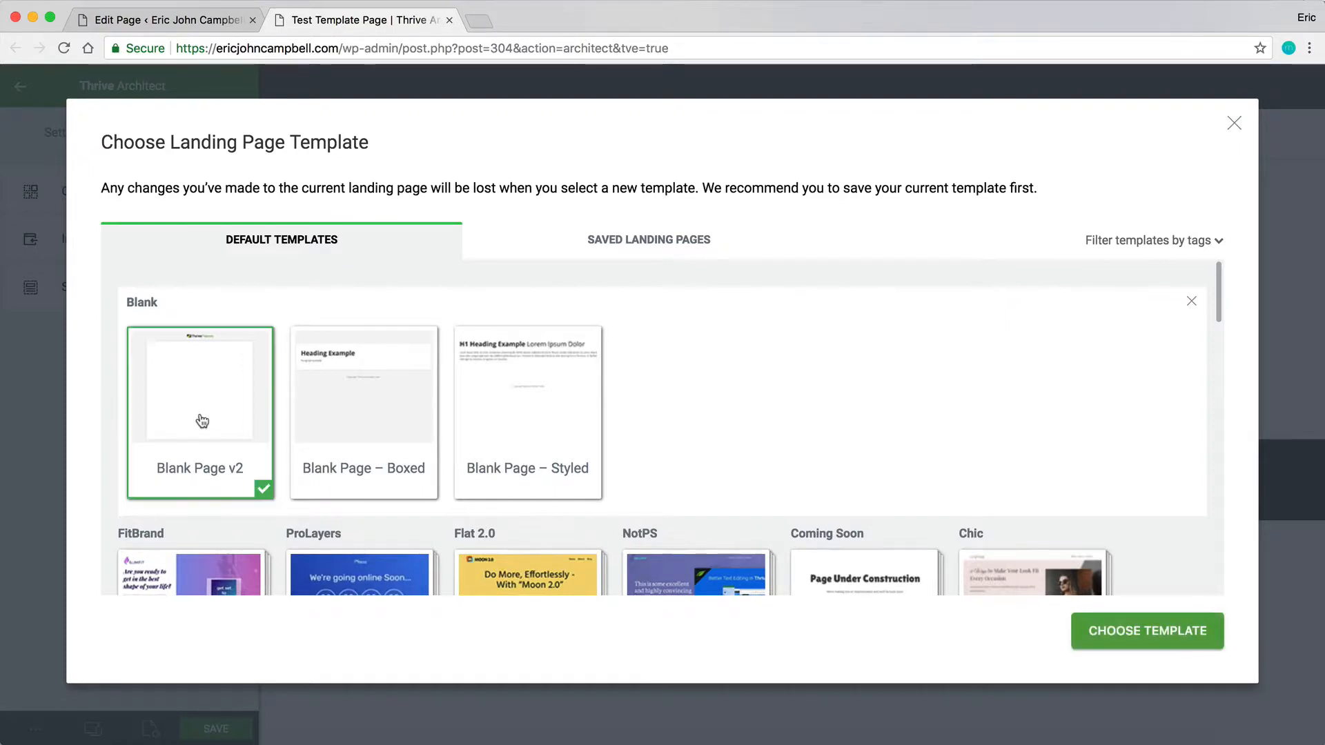
pyautogui.click(503, 441)
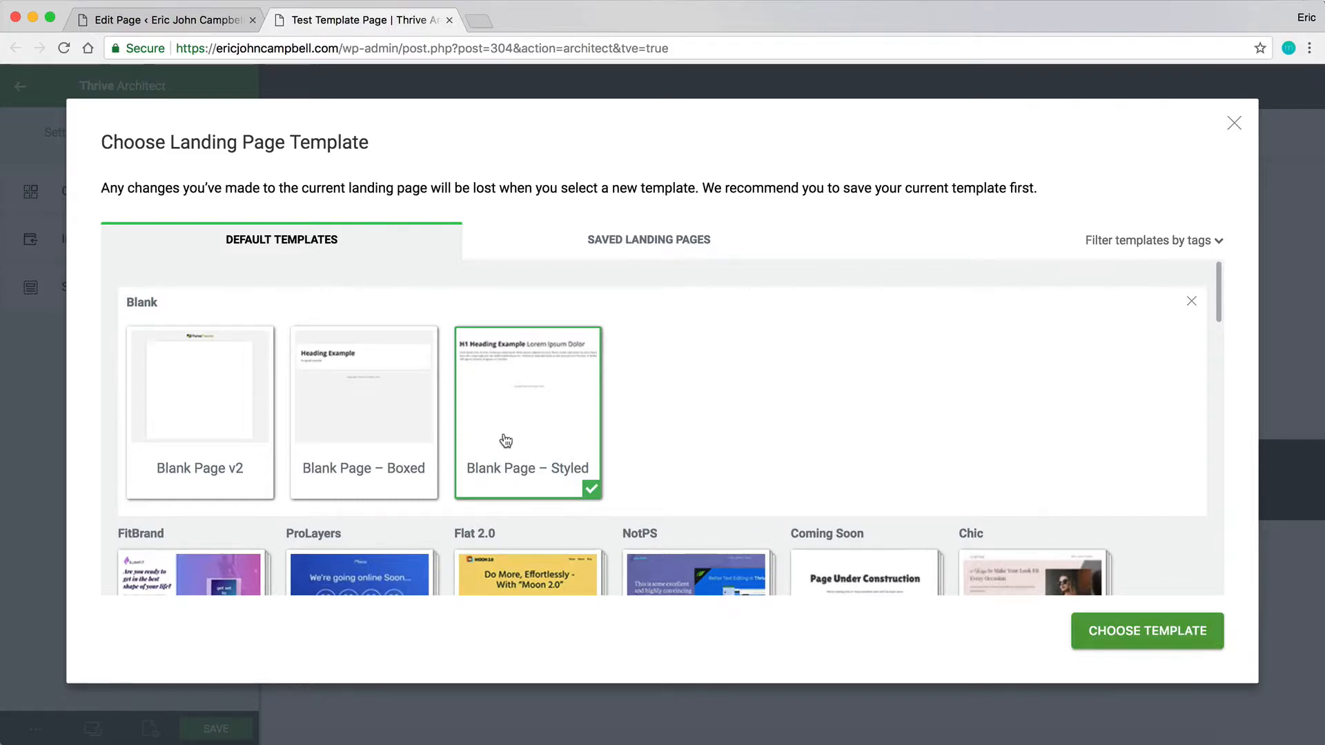
# Apply the Flat 2.0 Homepage template from the Flat 2.0 set to the page
pyautogui.scroll(-5, 656, 455)
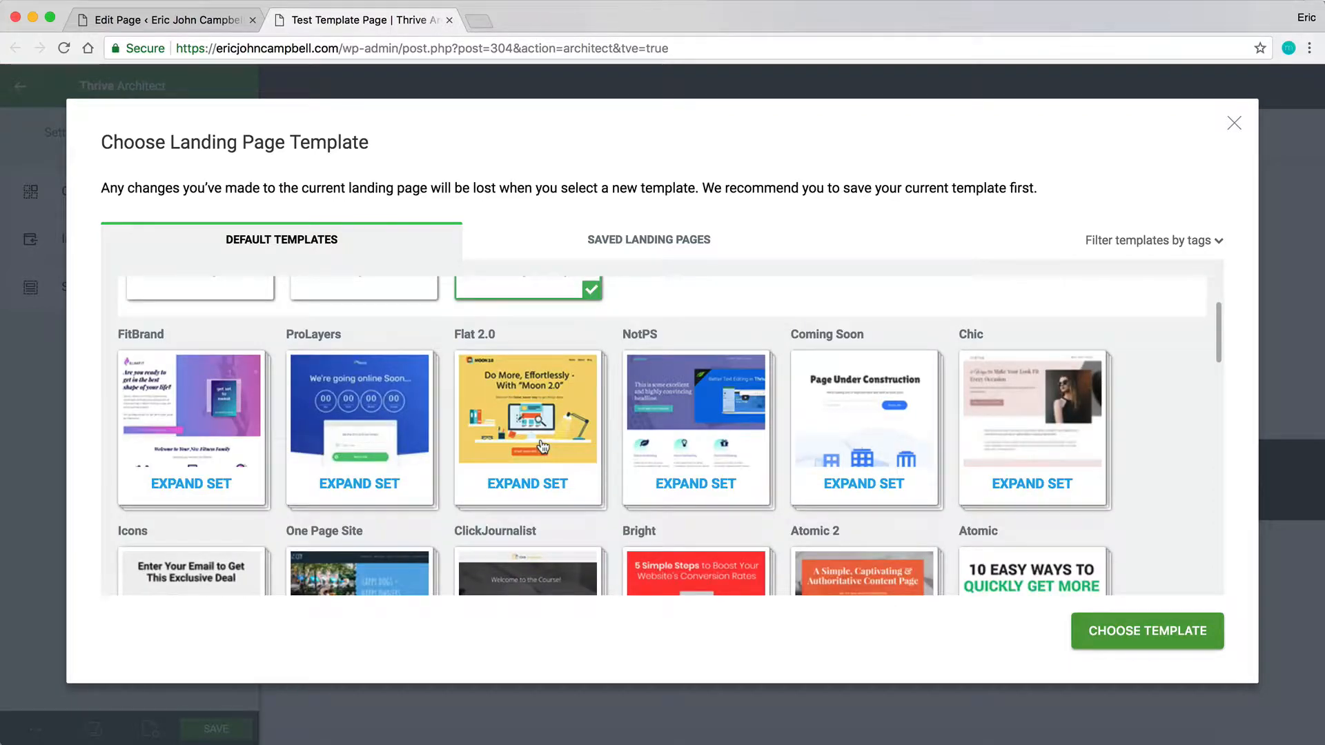
pyautogui.click(542, 444)
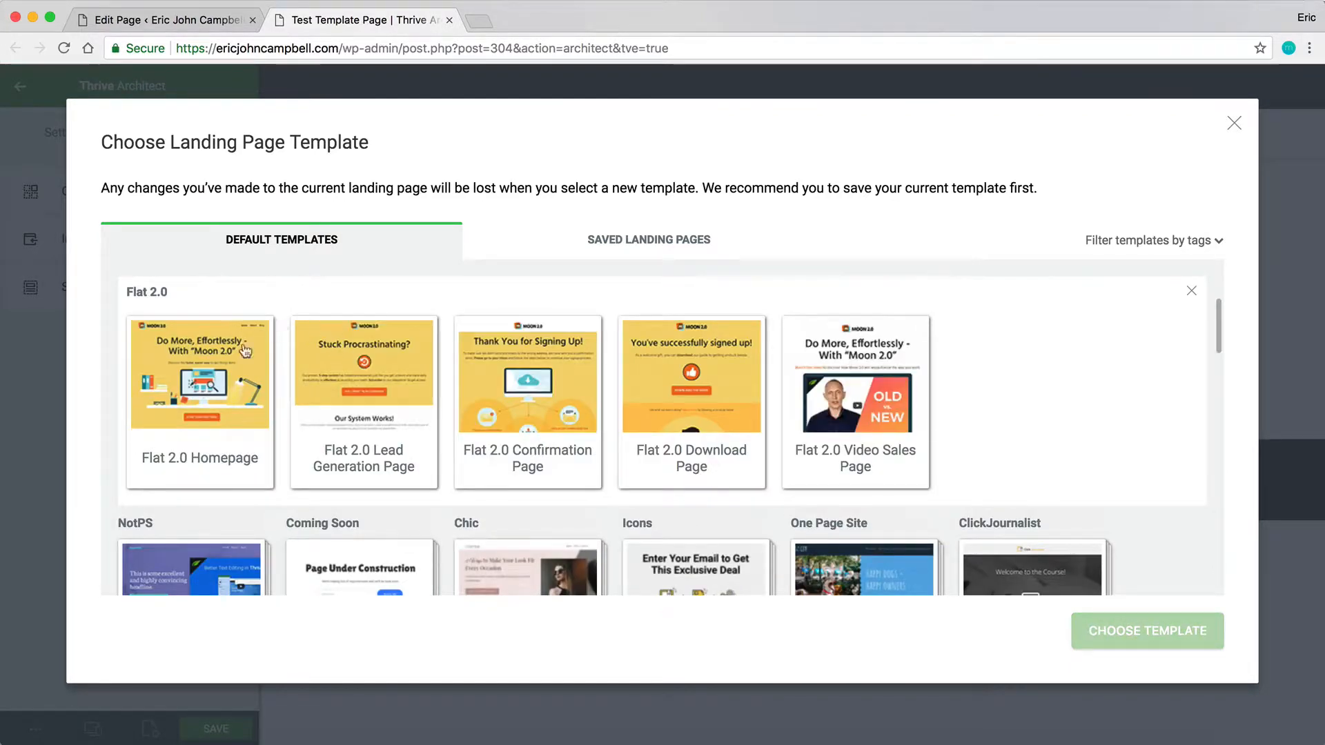
pyautogui.click(181, 423)
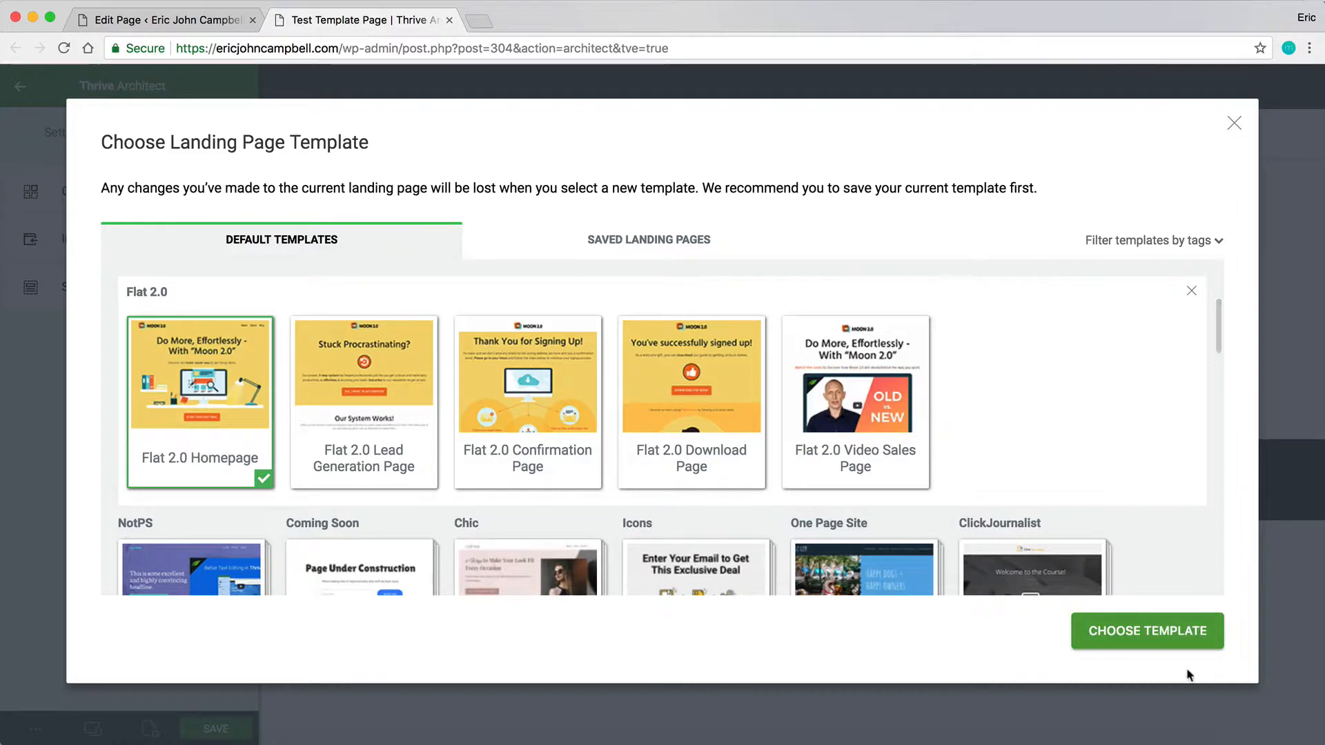
pyautogui.click(1144, 639)
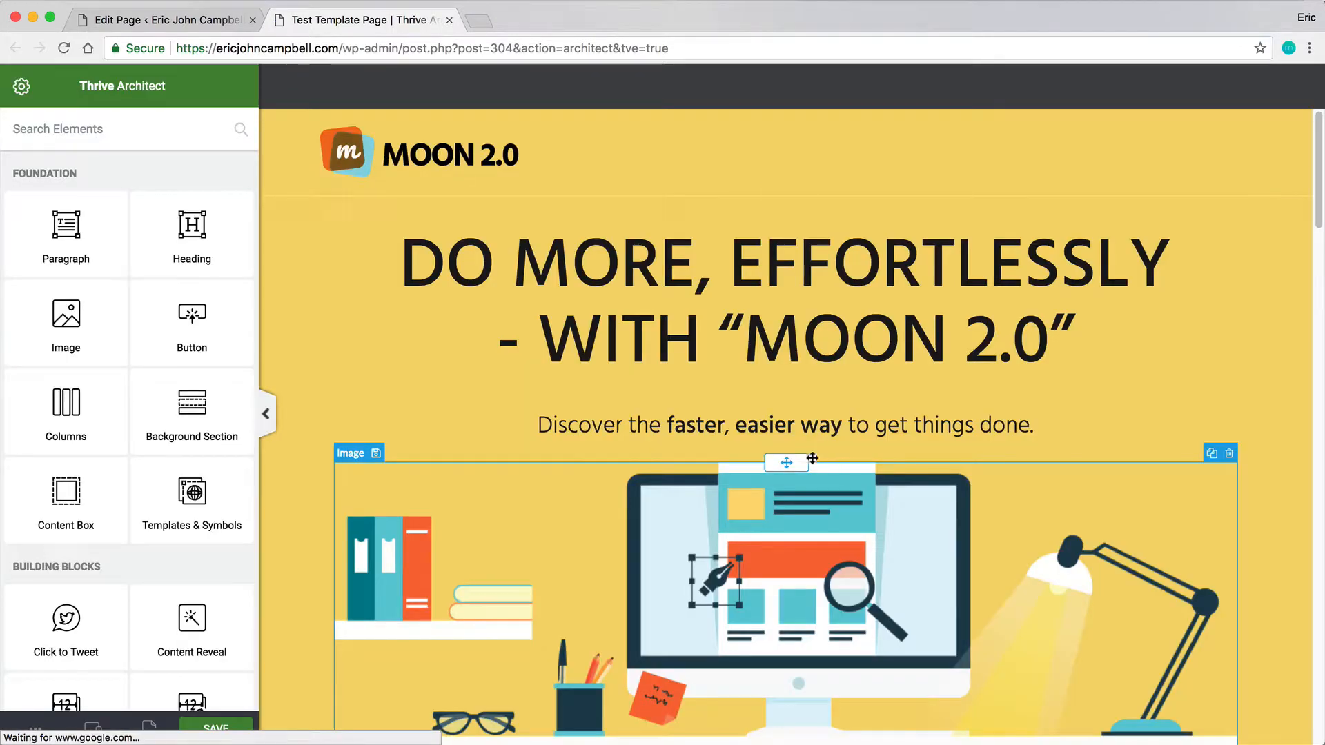
# Look over the templated page, save it and open its preview
pyautogui.scroll(-15, 663, 264)
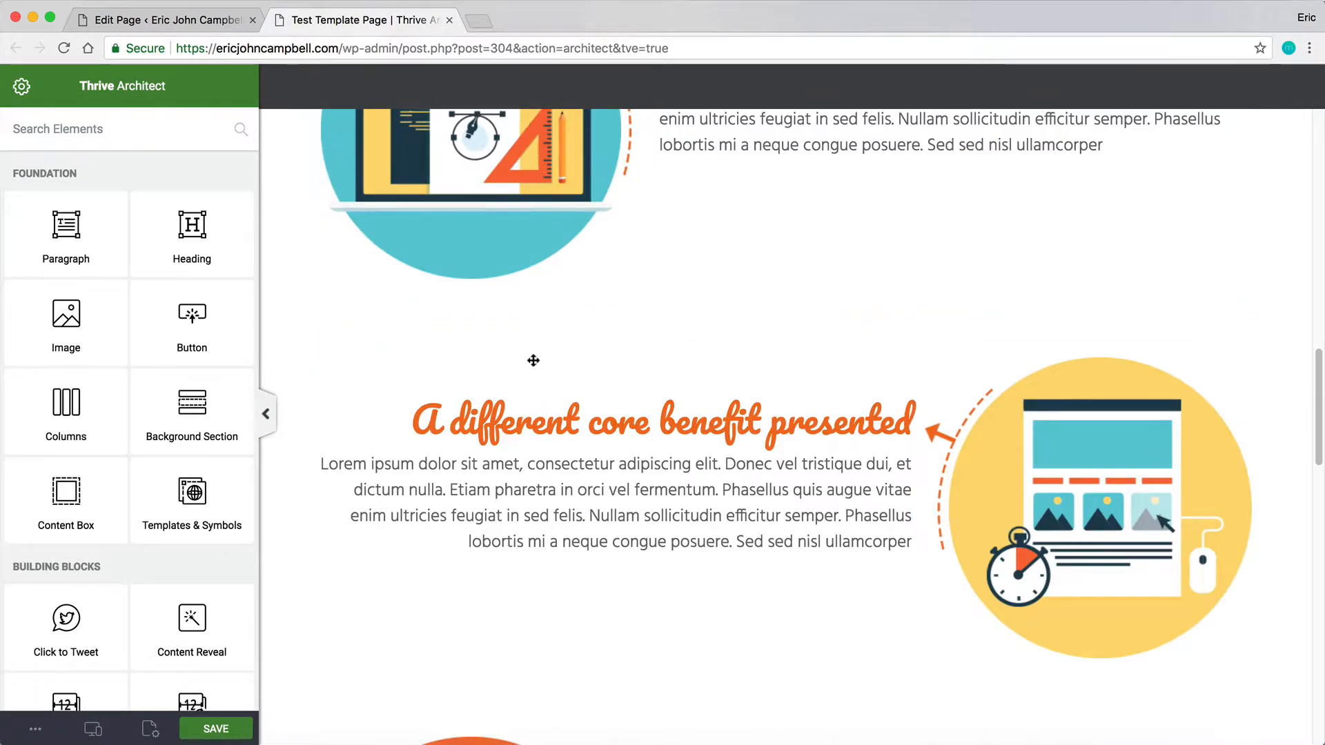
pyautogui.click(233, 729)
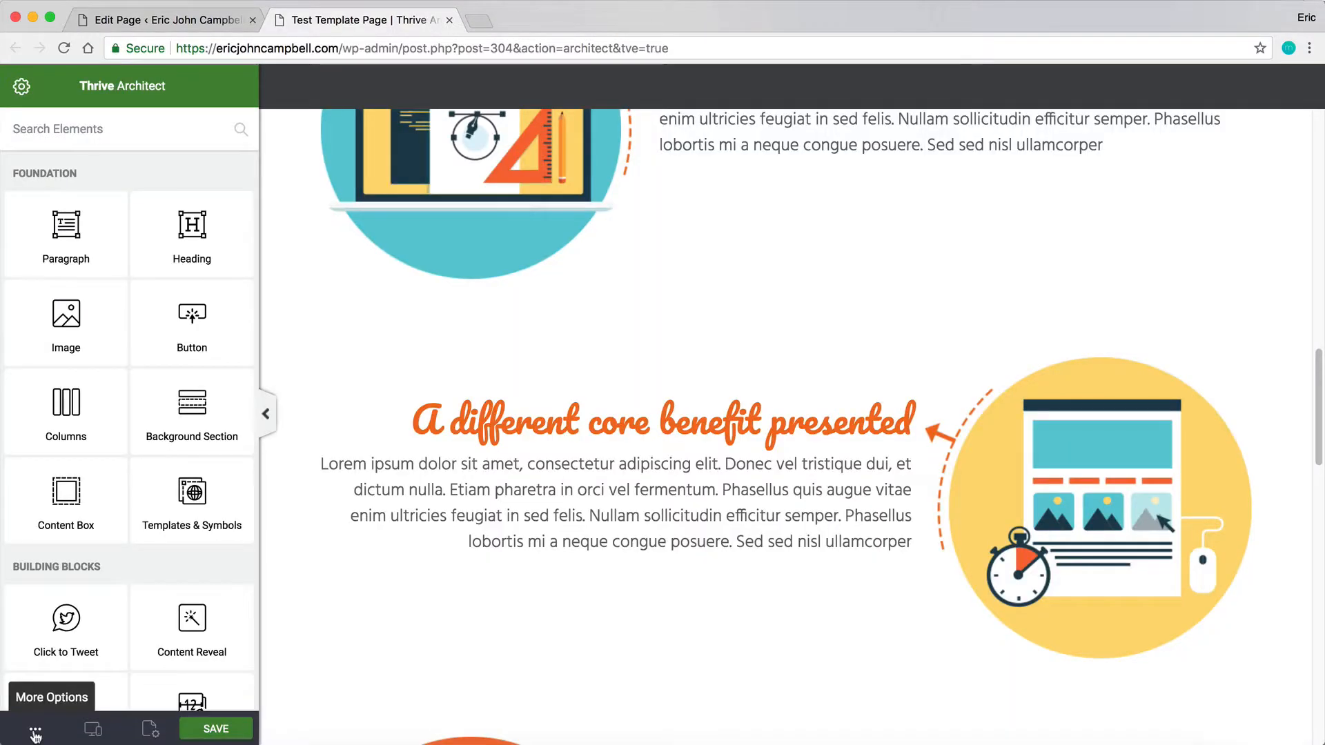
pyautogui.click(35, 732)
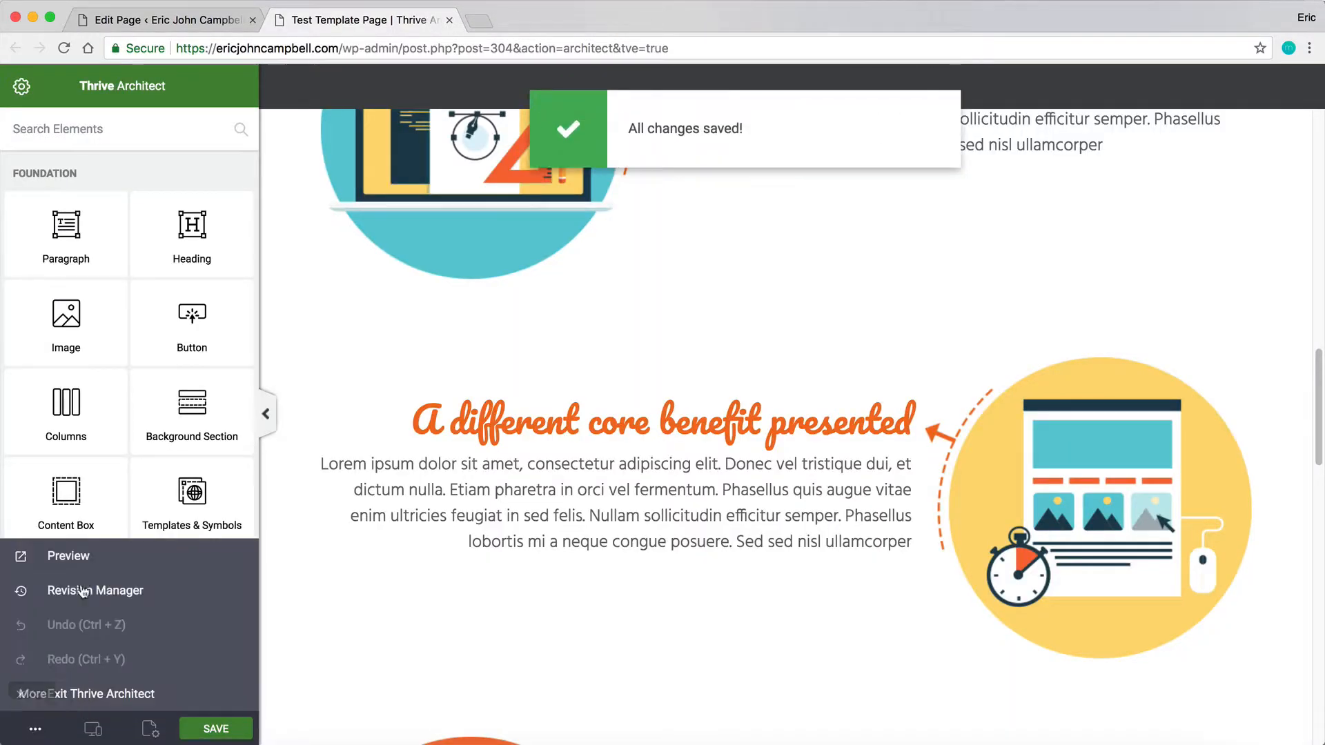
pyautogui.click(48, 553)
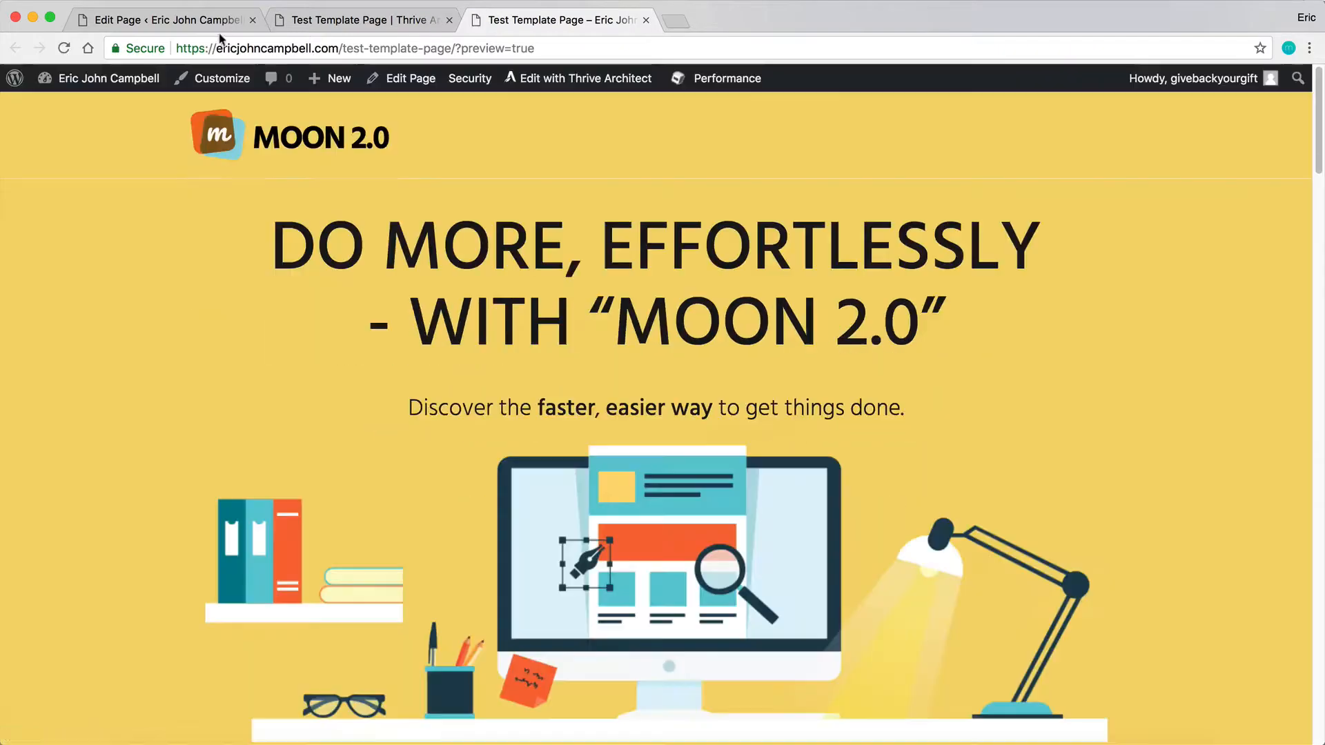
# Examine the preview page's web address and highlight its ?preview=true part
pyautogui.moveTo(204, 46); pyautogui.dragTo(298, 48)
pyautogui.click(324, 48)
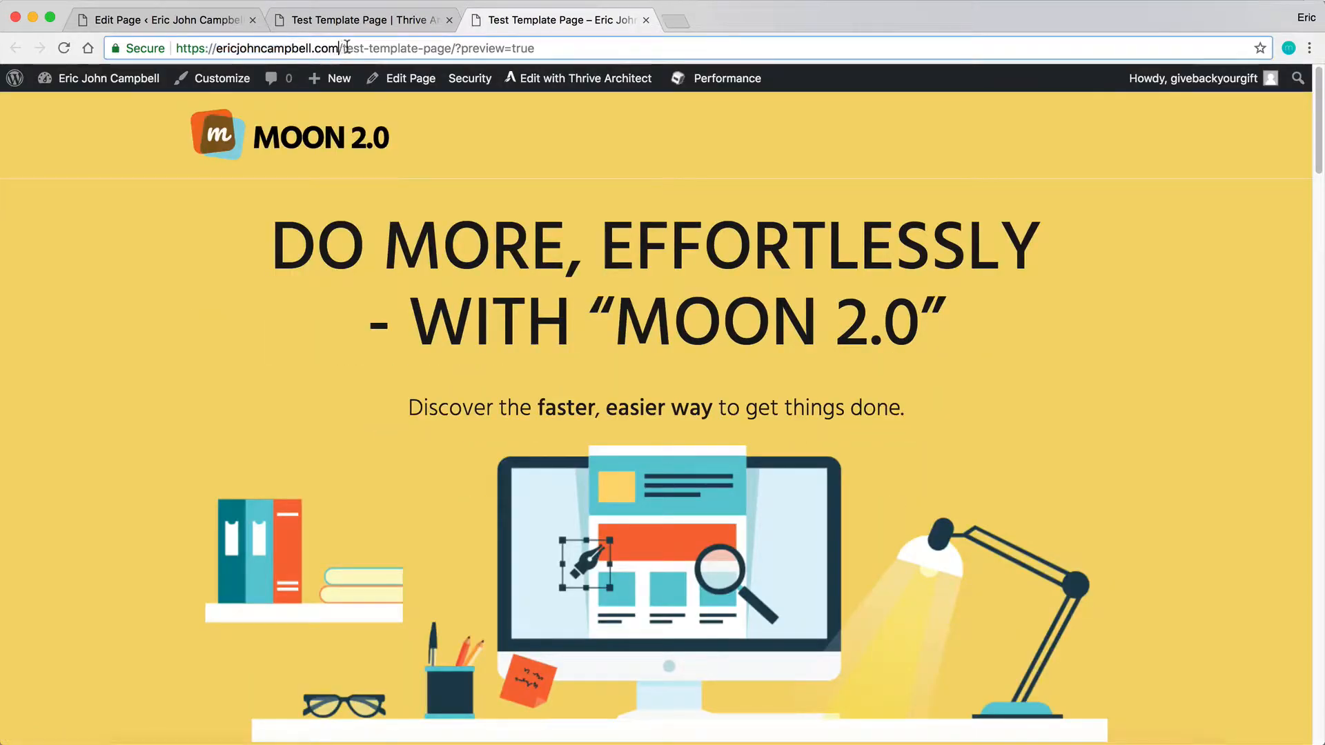
pyautogui.moveTo(453, 48); pyautogui.dragTo(570, 44)
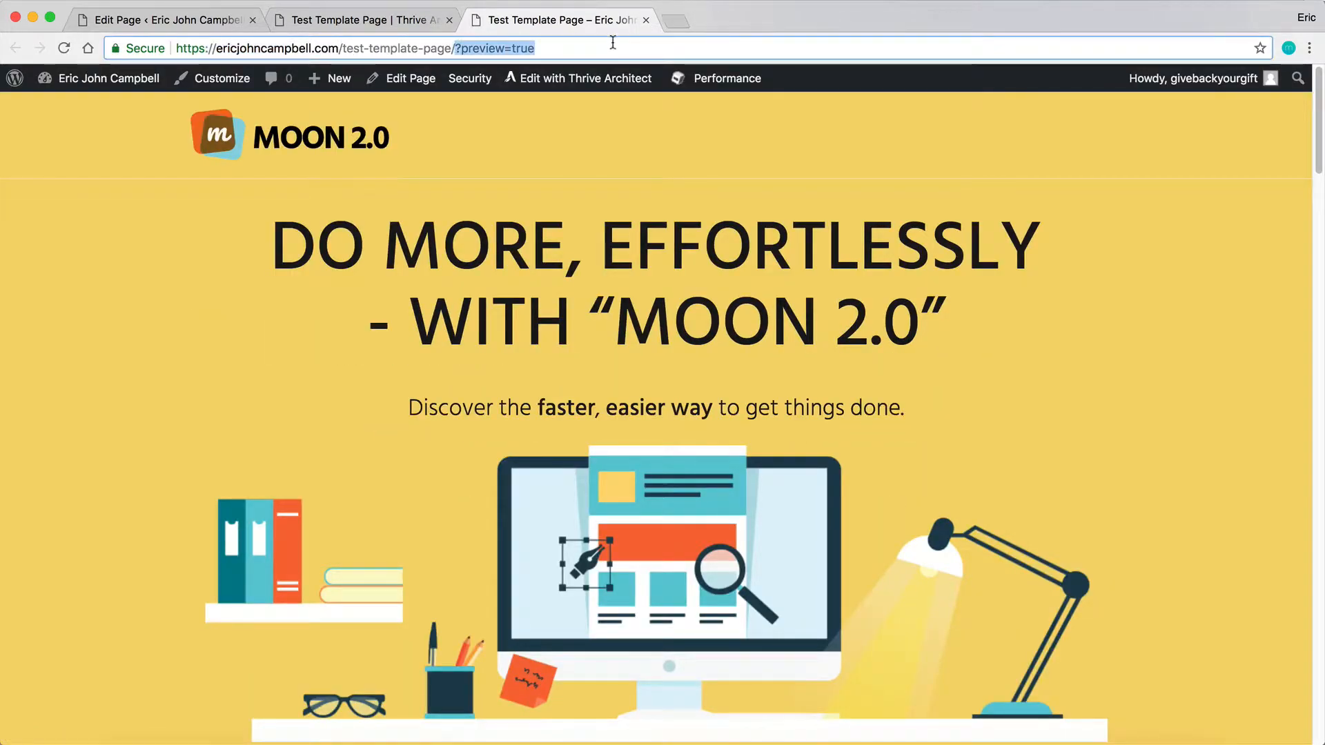
# Load the page's address without the ?preview=true part and look over the live page down to its footer
pyautogui.press('BackSpace')
pyautogui.press('Return')
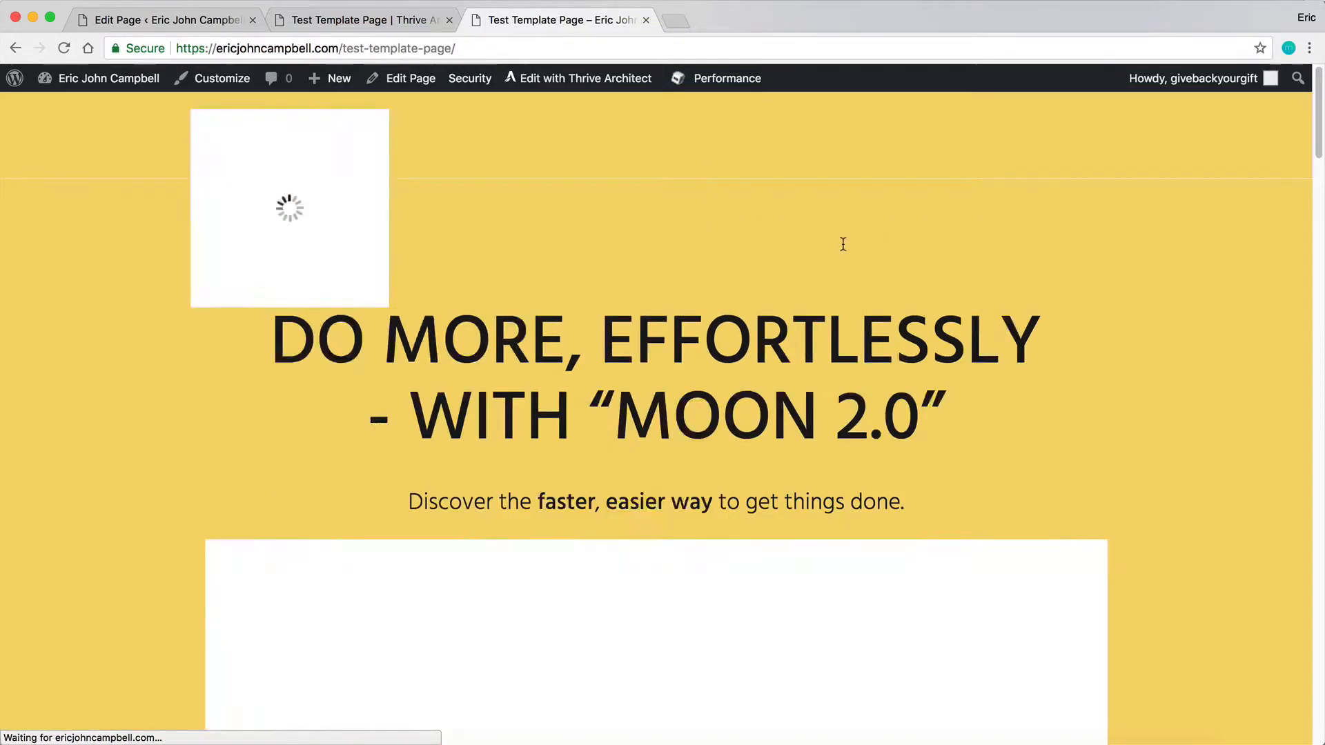
pyautogui.scroll(-20, 826, 272)
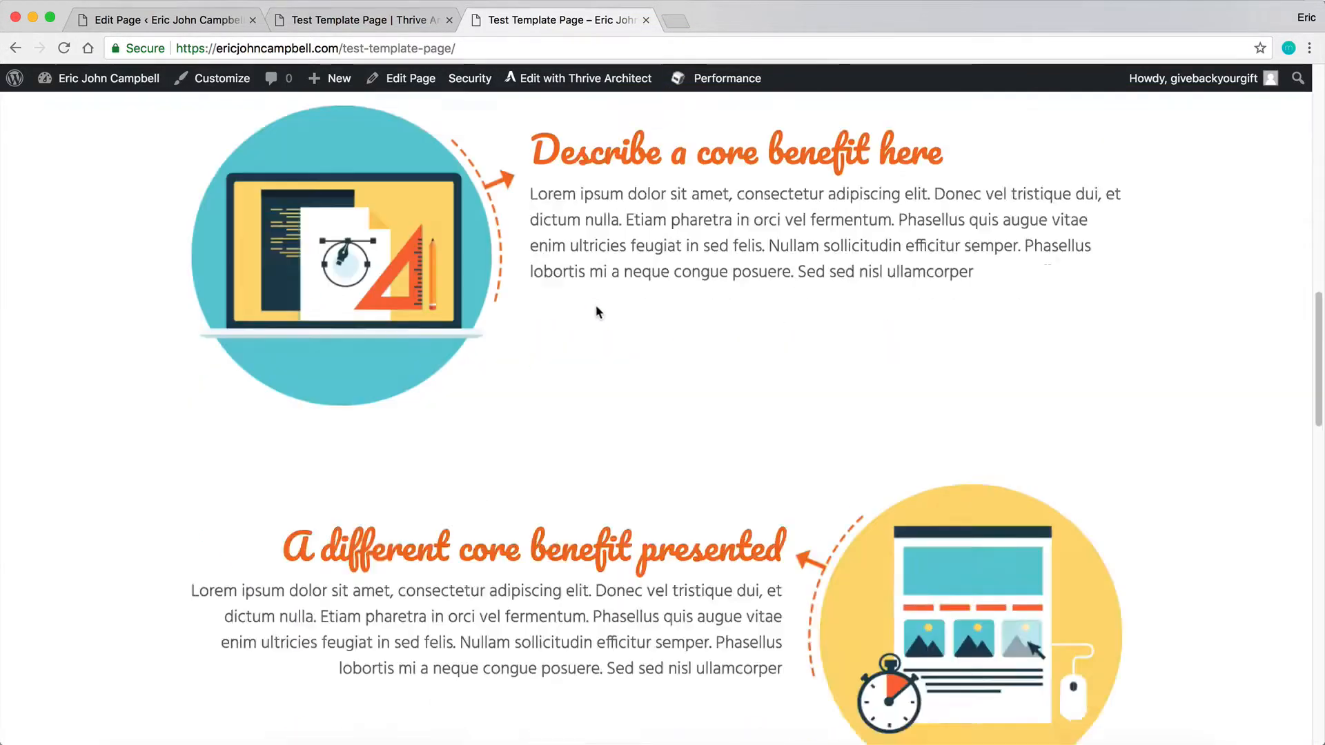
pyautogui.scroll(-10, 602, 316)
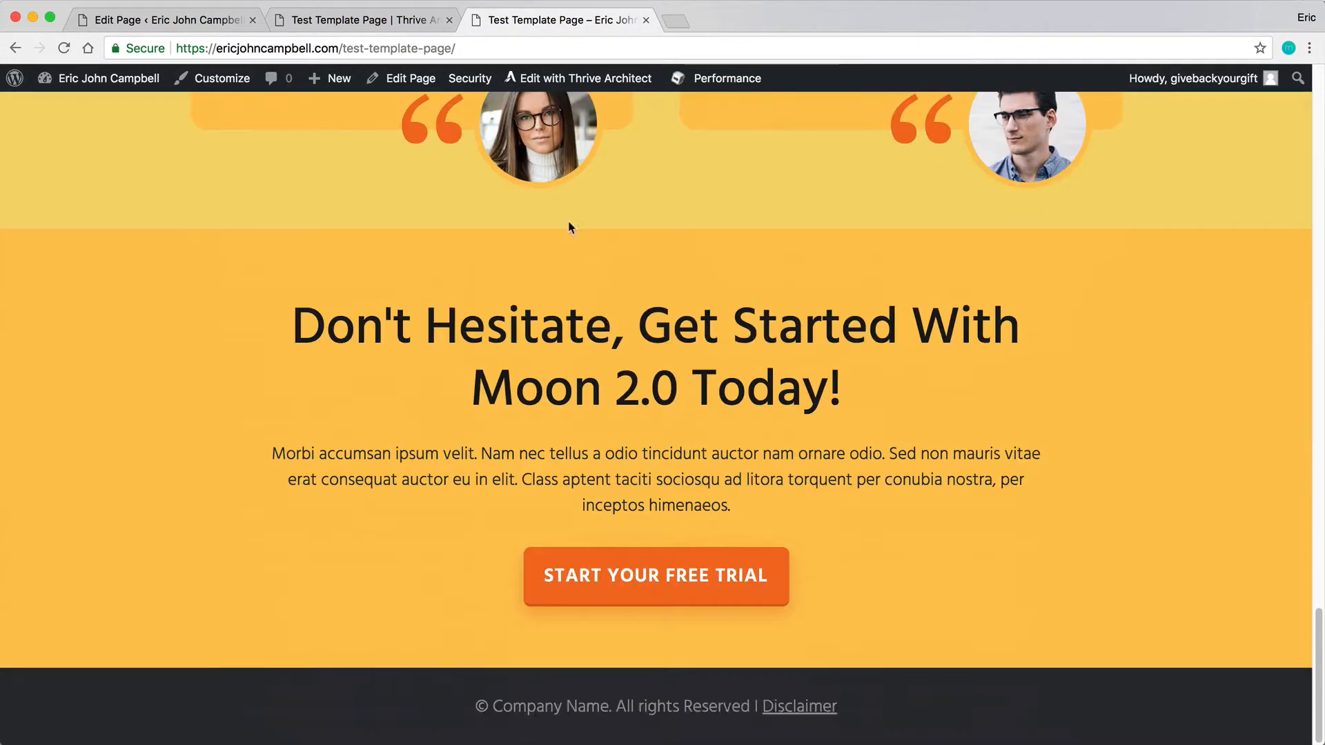
# Return to the page's editor and replace the main heading text with "MY AWESOME HOMEPAGE"
pyautogui.click(404, 21)
pyautogui.scroll(10, 821, 461)
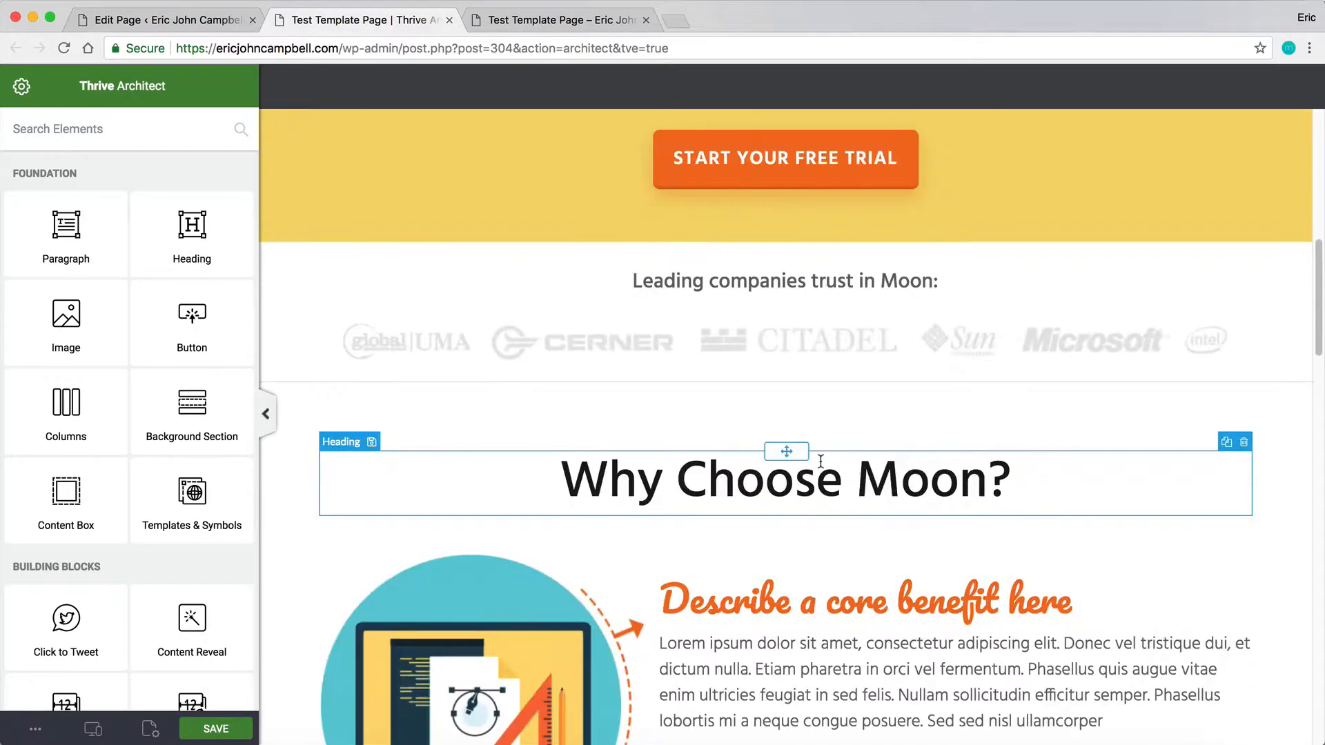
pyautogui.scroll(10, 822, 461)
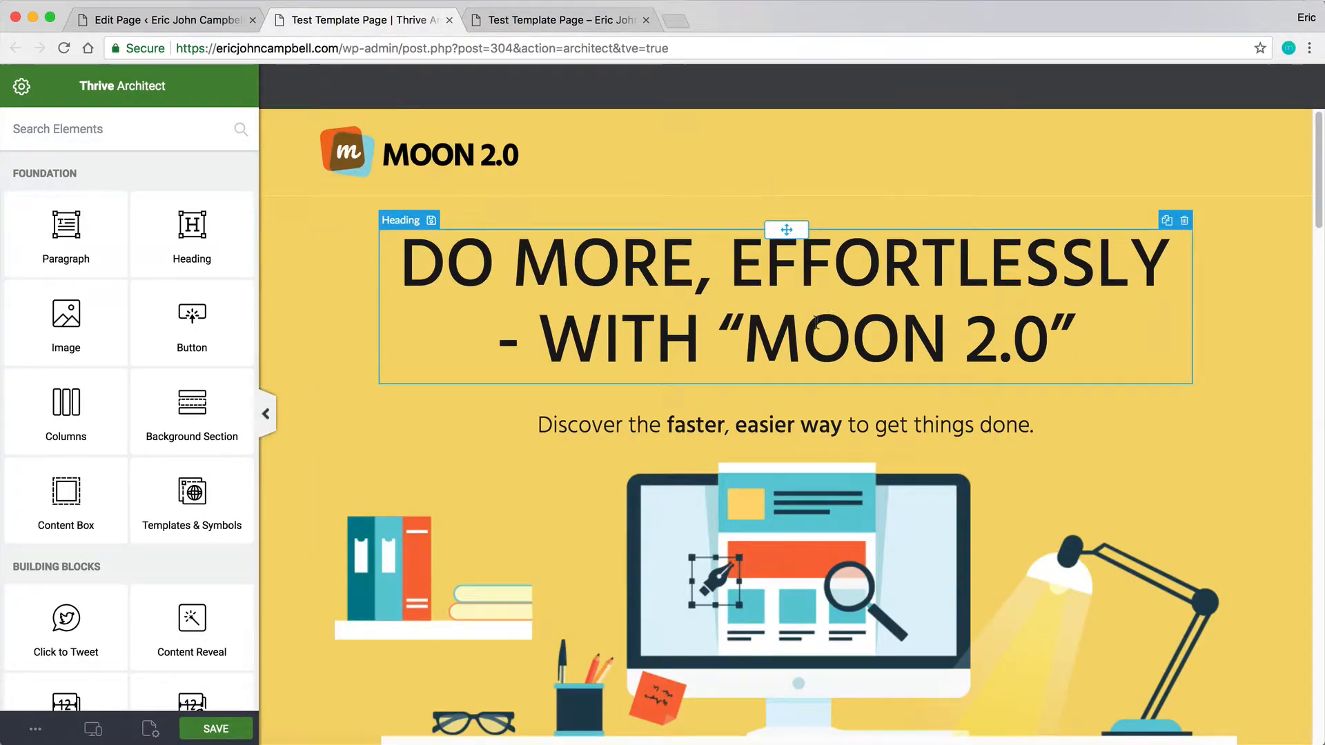
pyautogui.click(426, 169)
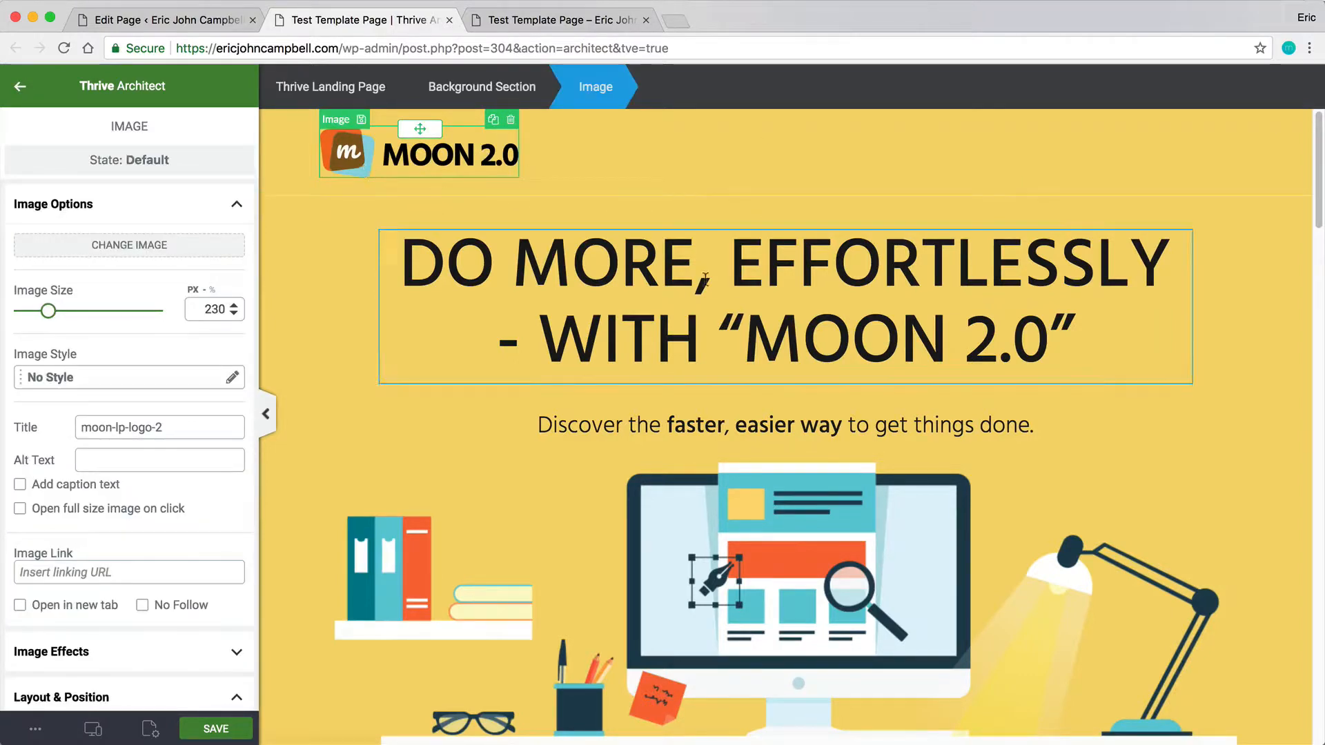
pyautogui.click(730, 265)
pyautogui.tripleClick(782, 318)
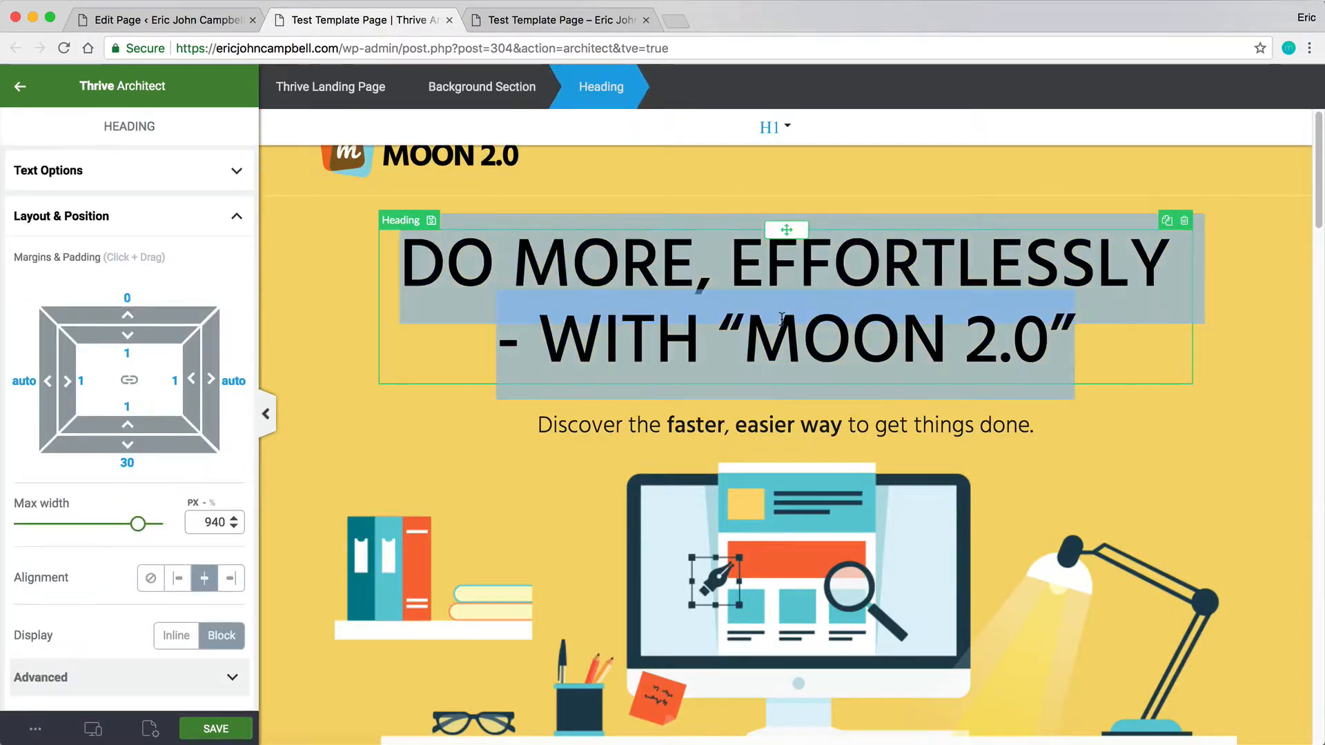
pyautogui.write('MY AWESOME HOMEPAGE')
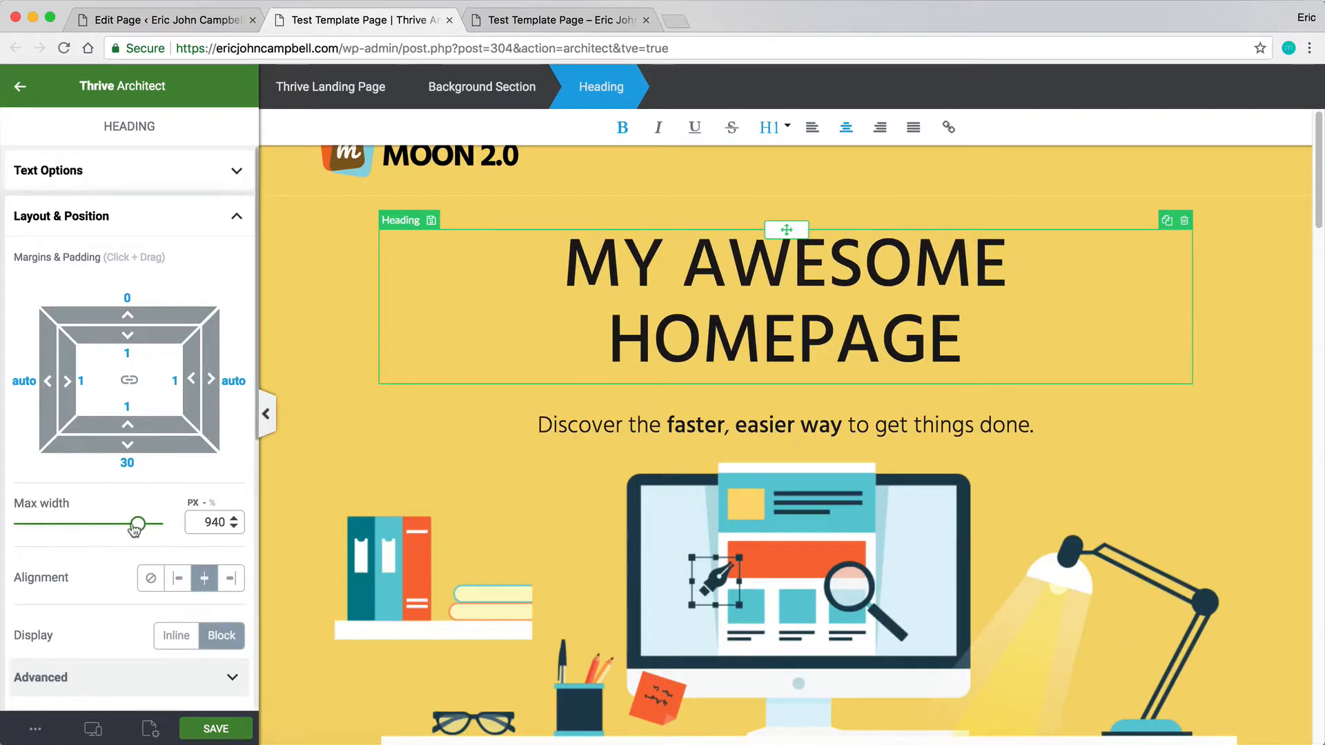
# Try a pink background on the hero section, then set and apply the near-white colour #fbfffe
pyautogui.scroll(-4, 693, 521)
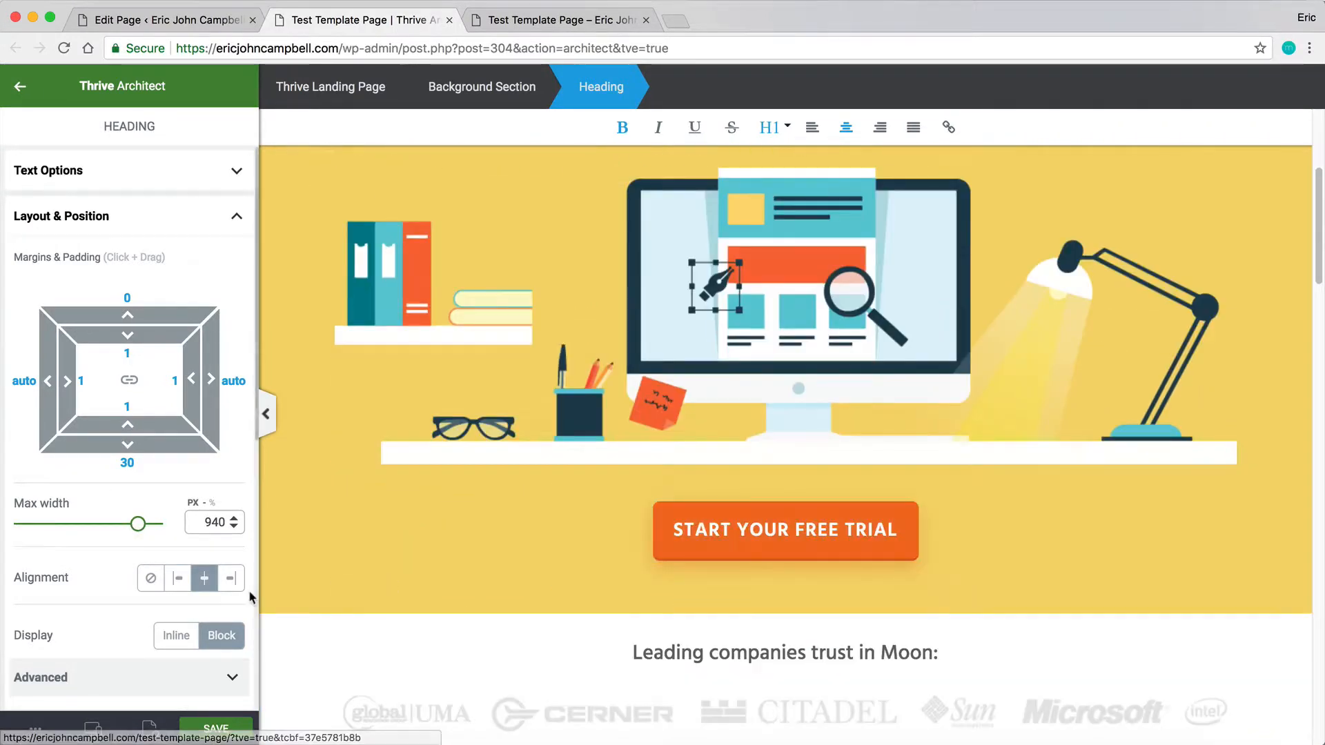
pyautogui.click(319, 594)
pyautogui.scroll(-6, 159, 572)
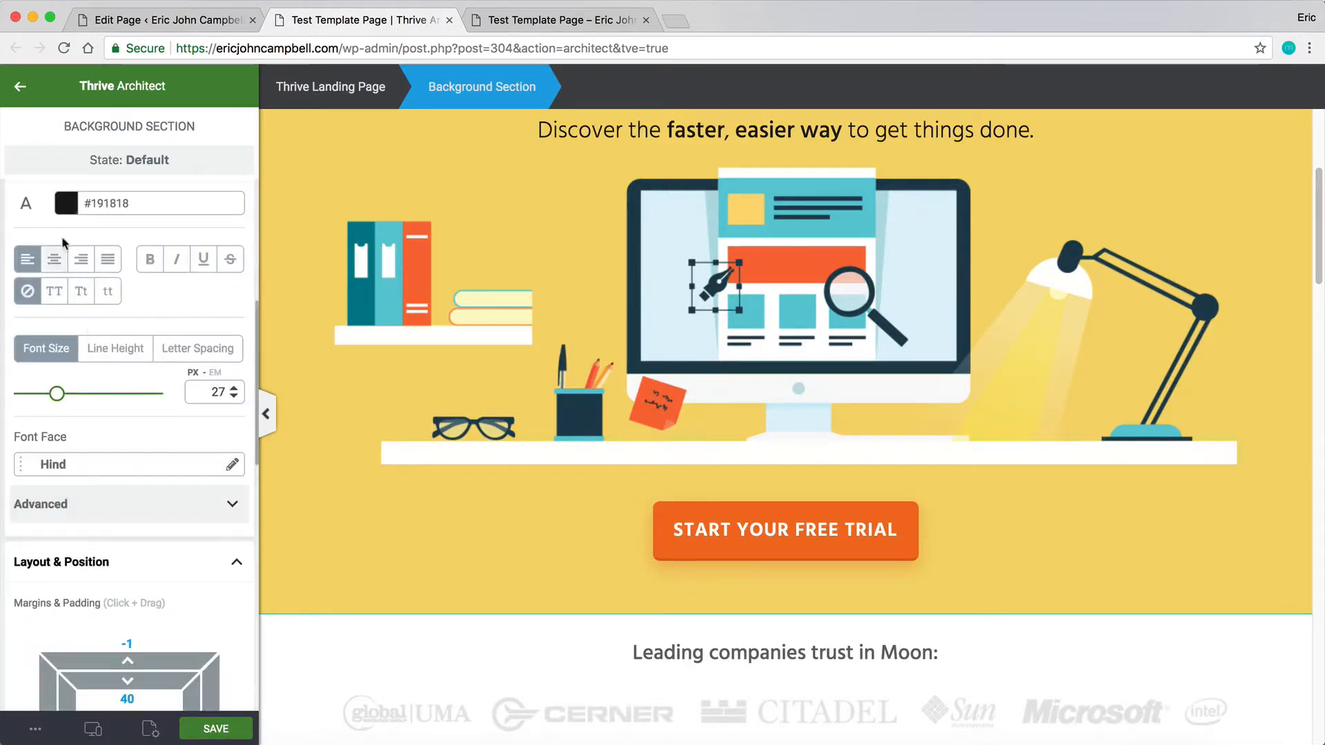
pyautogui.scroll(-8, 92, 334)
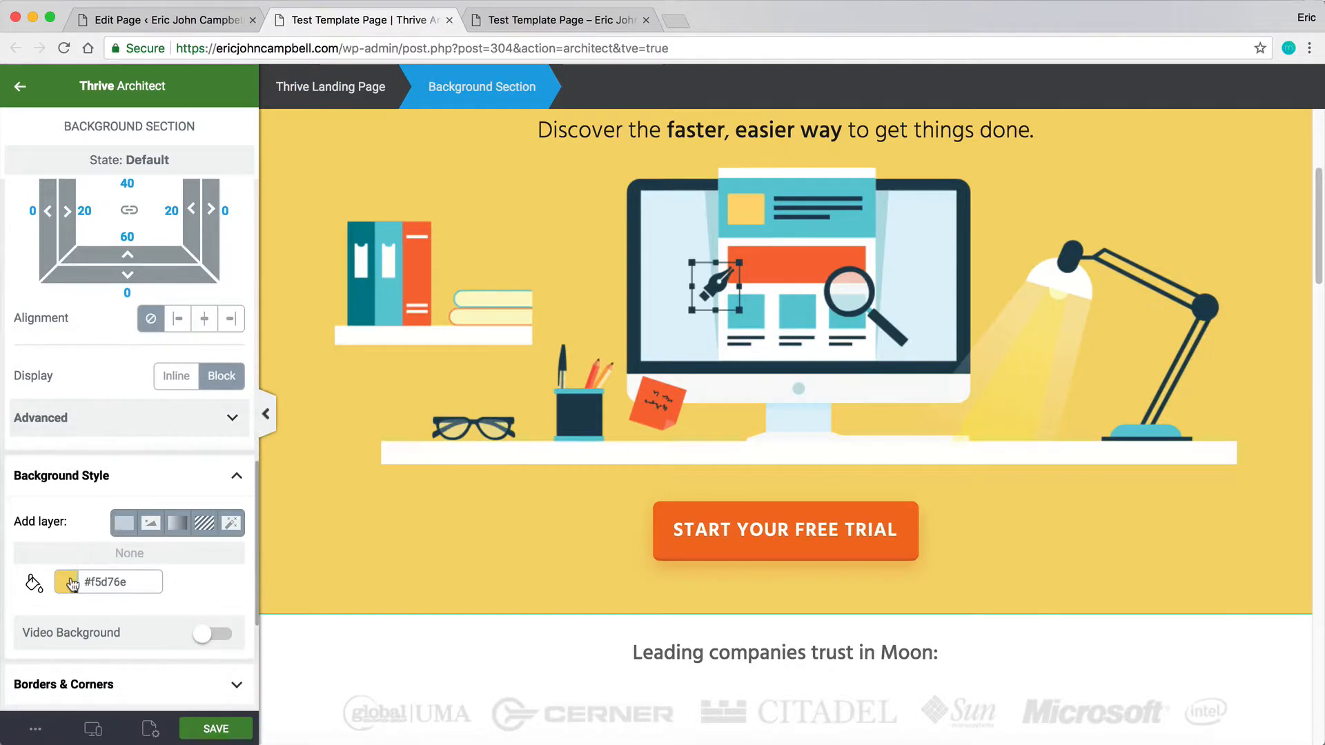
pyautogui.click(131, 574)
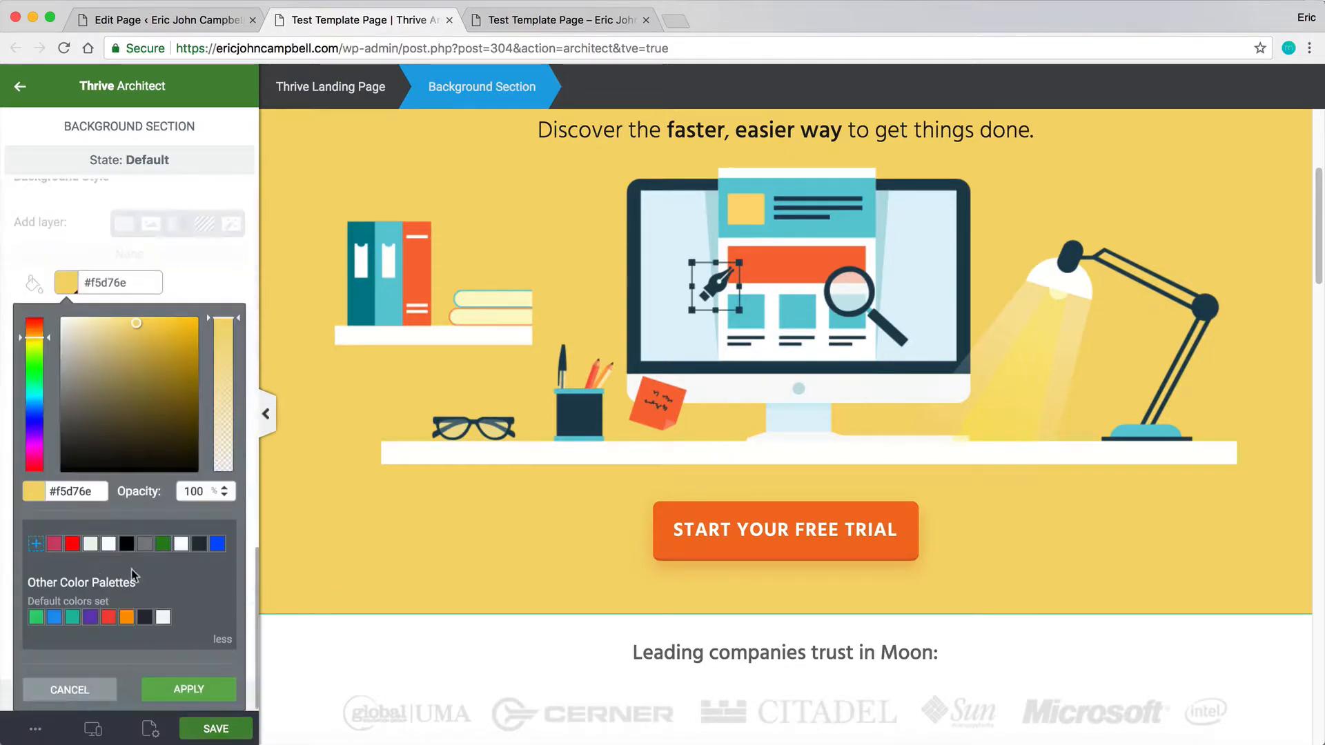
pyautogui.click(55, 543)
pyautogui.scroll(5, 532, 535)
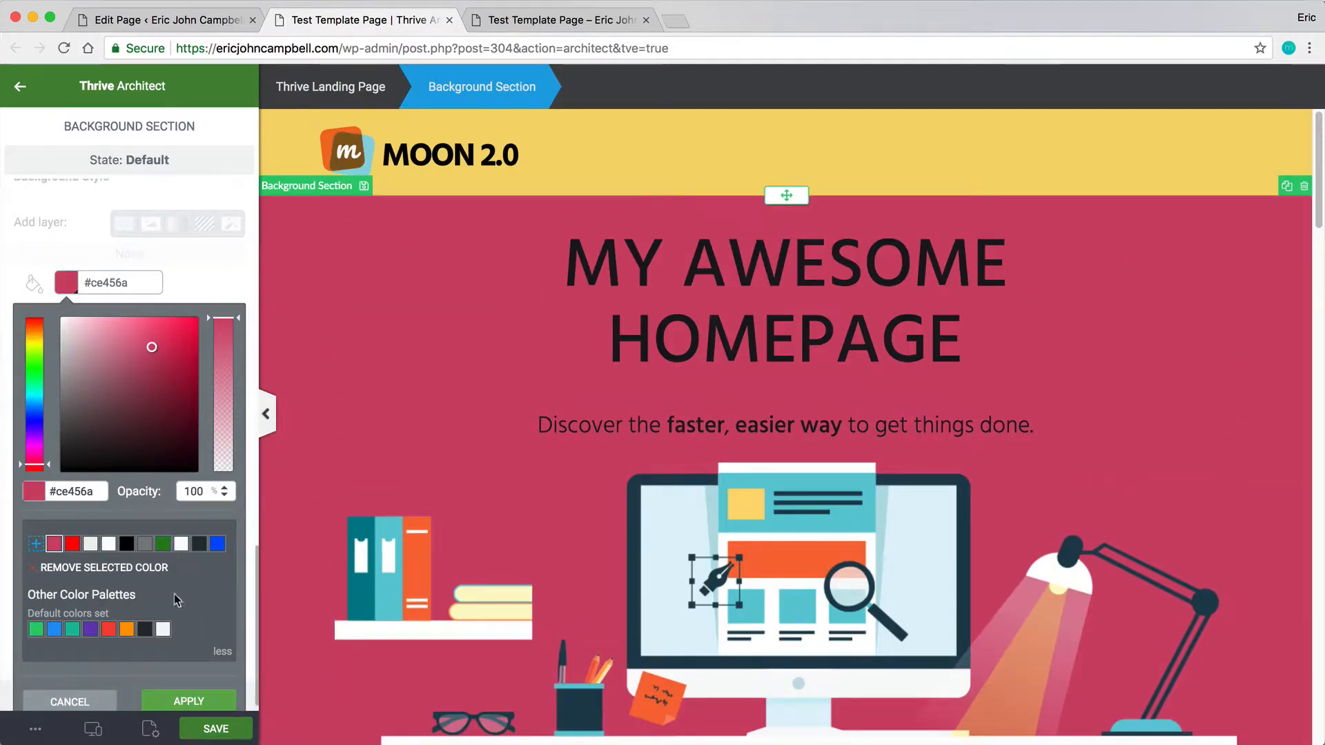
pyautogui.click(180, 543)
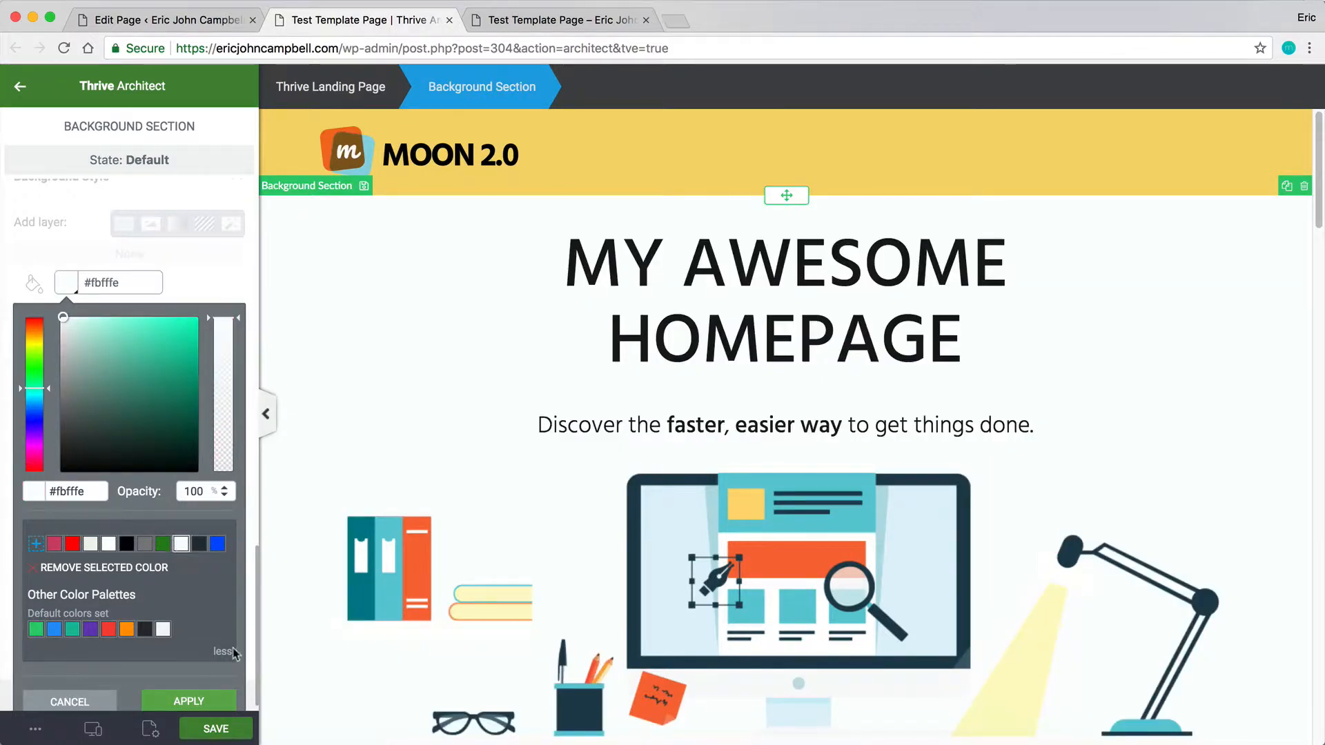
pyautogui.click(184, 686)
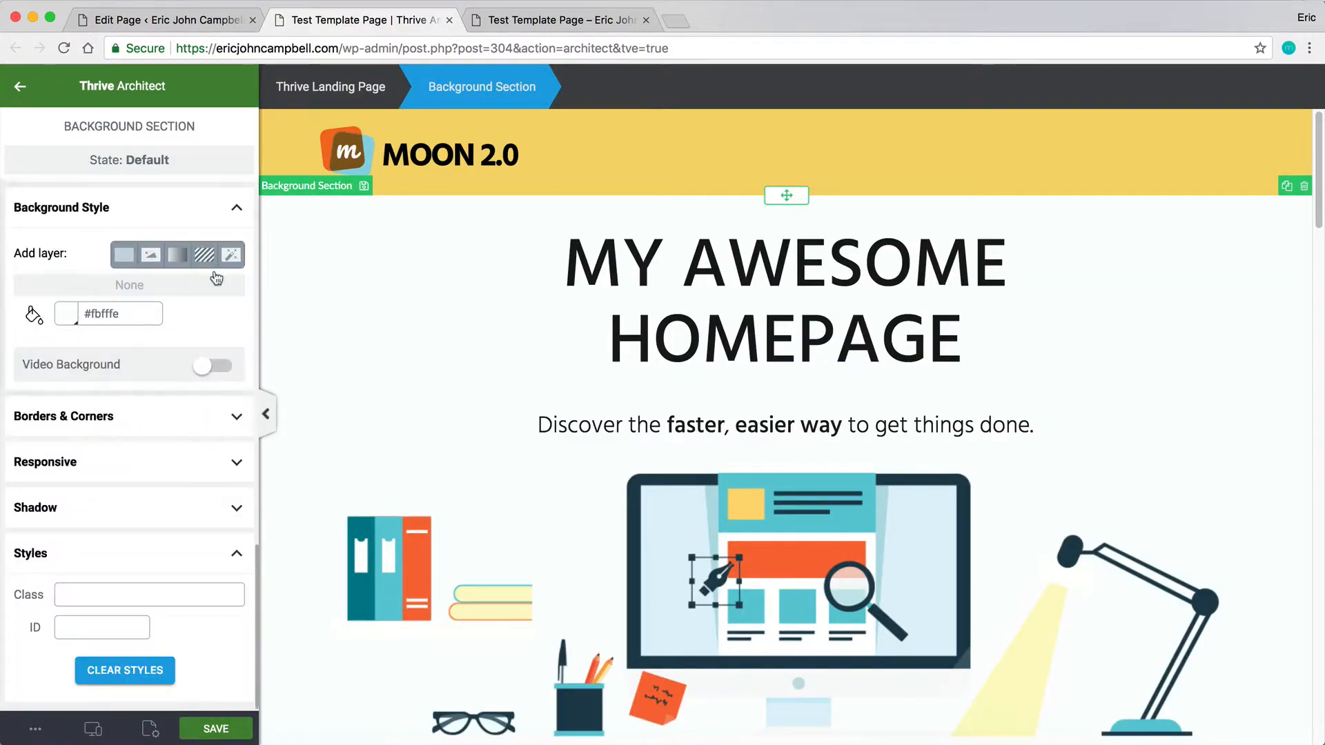
# Delete the "Don't Hesitate, Get Started With Moon 2.0 Today!" heading from the section above the footer
pyautogui.scroll(3, 145, 356)
pyautogui.scroll(10, 145, 356)
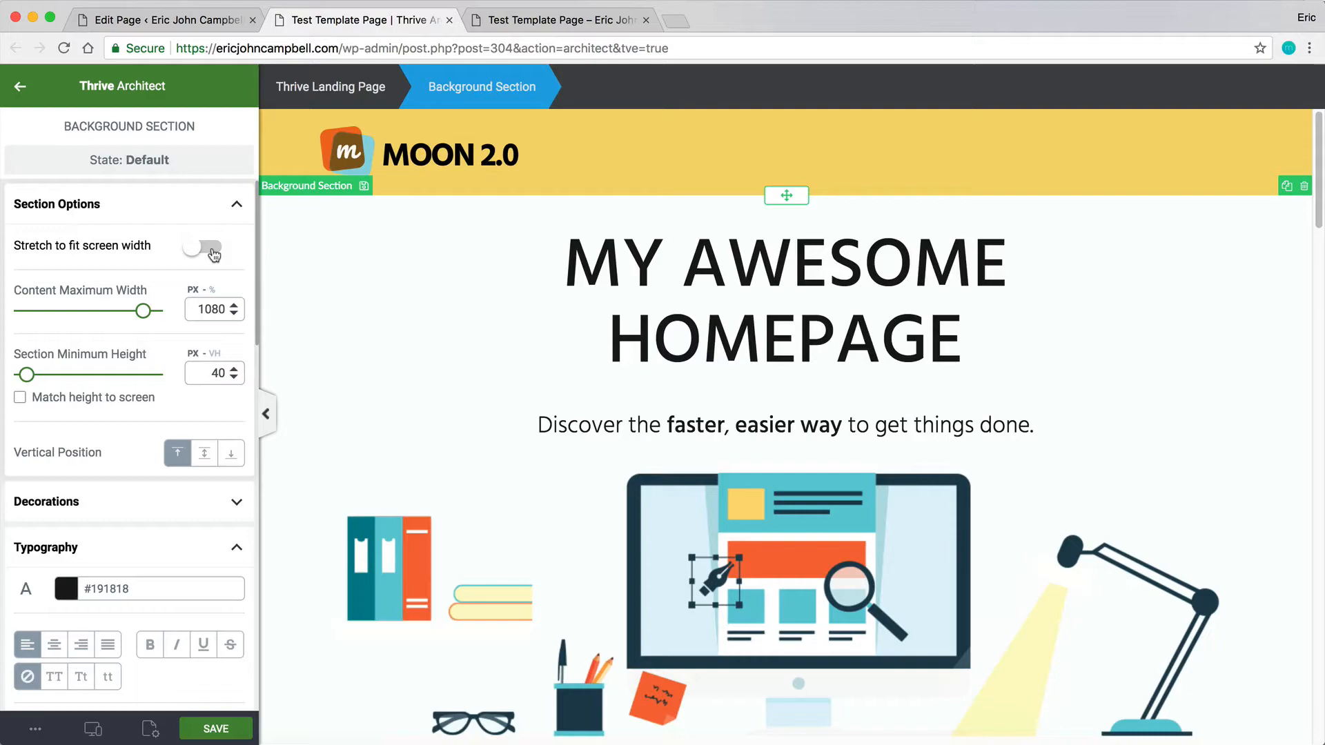
pyautogui.scroll(-15, 786, 359)
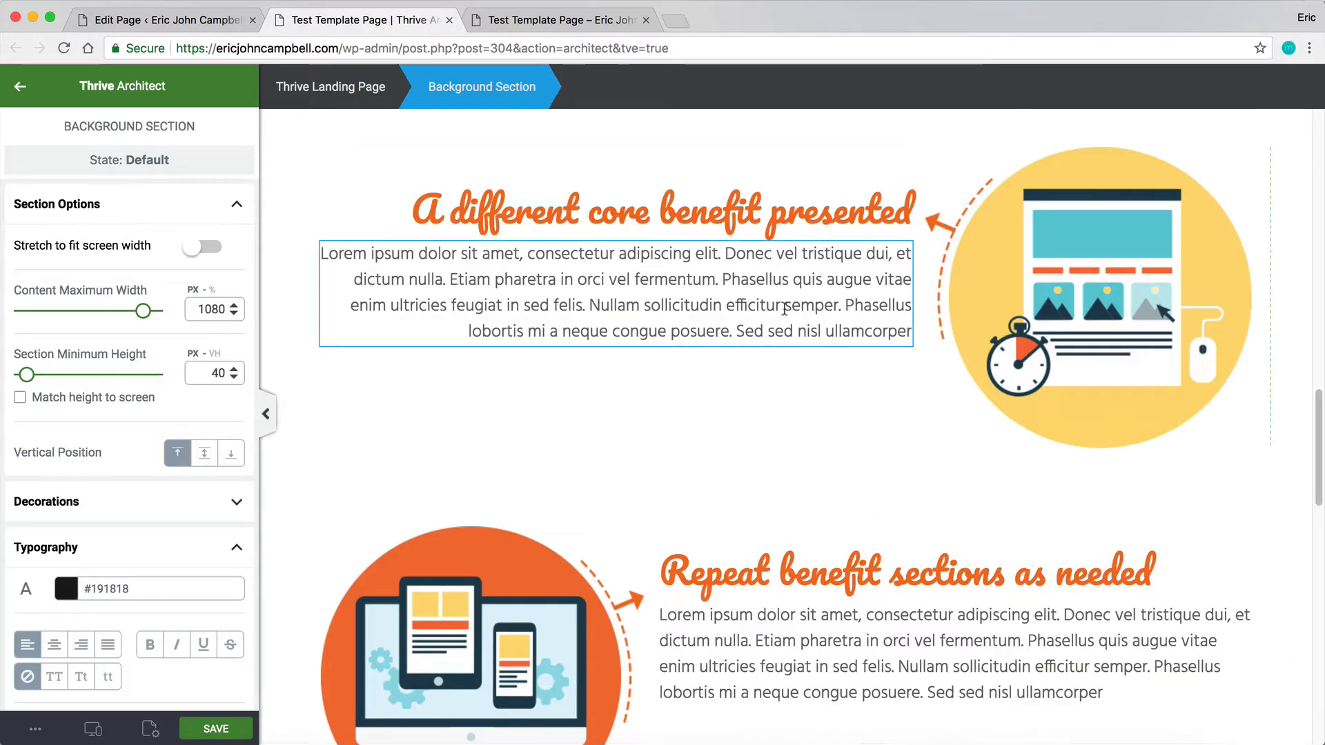
pyautogui.scroll(-6, 773, 324)
pyautogui.scroll(-10, 778, 319)
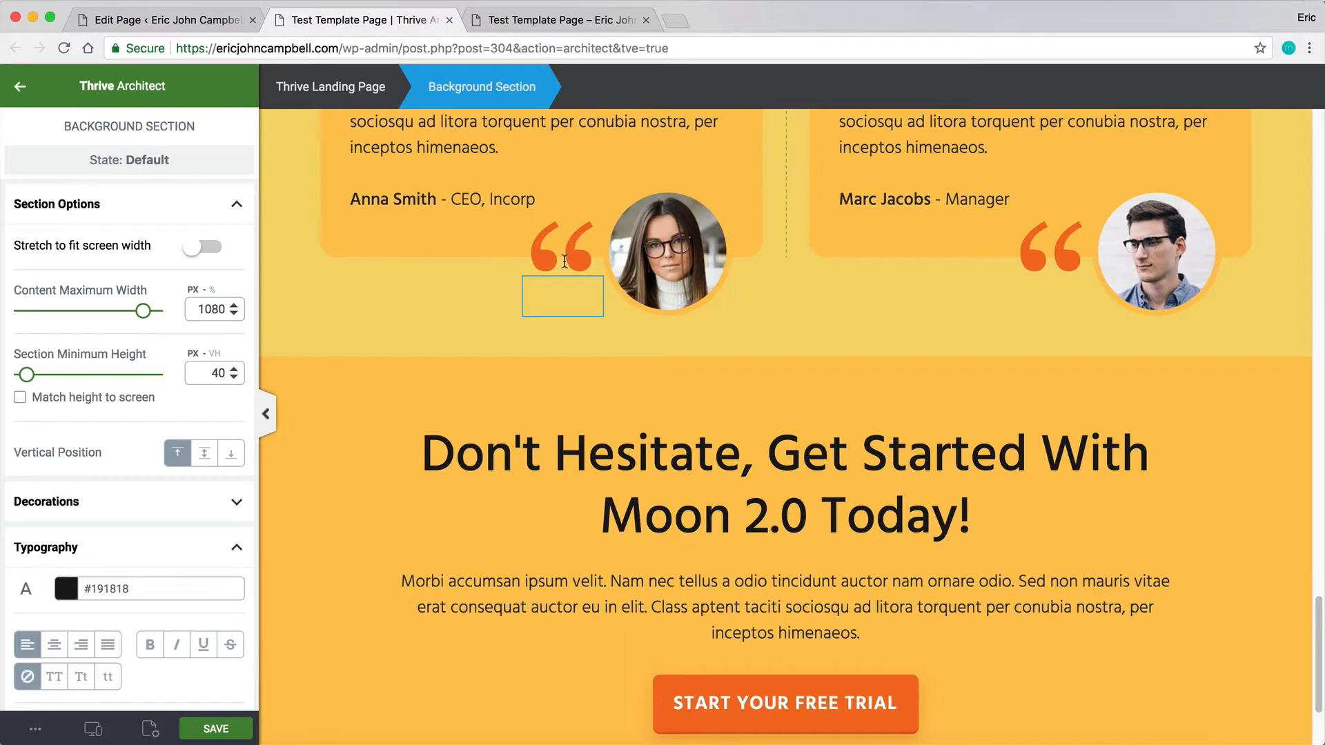
pyautogui.scroll(-3, 572, 256)
pyautogui.click(683, 270)
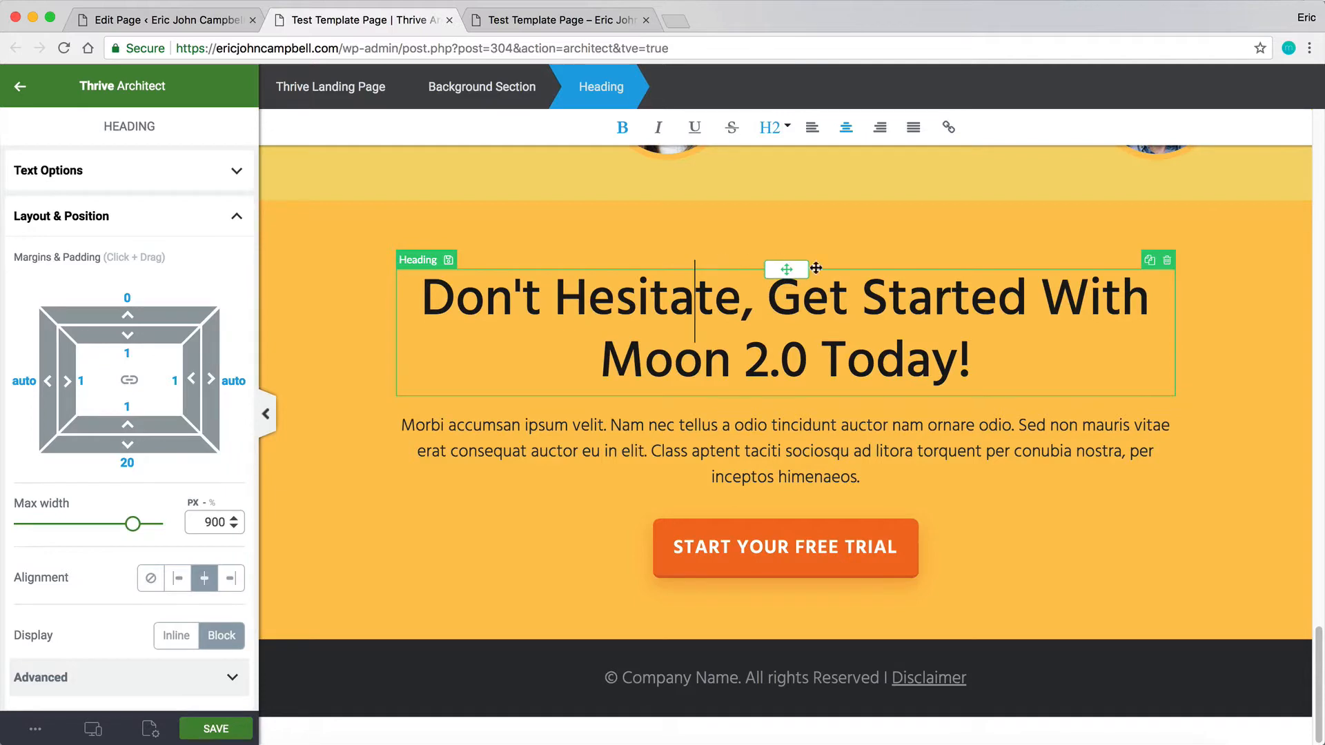
pyautogui.click(1167, 260)
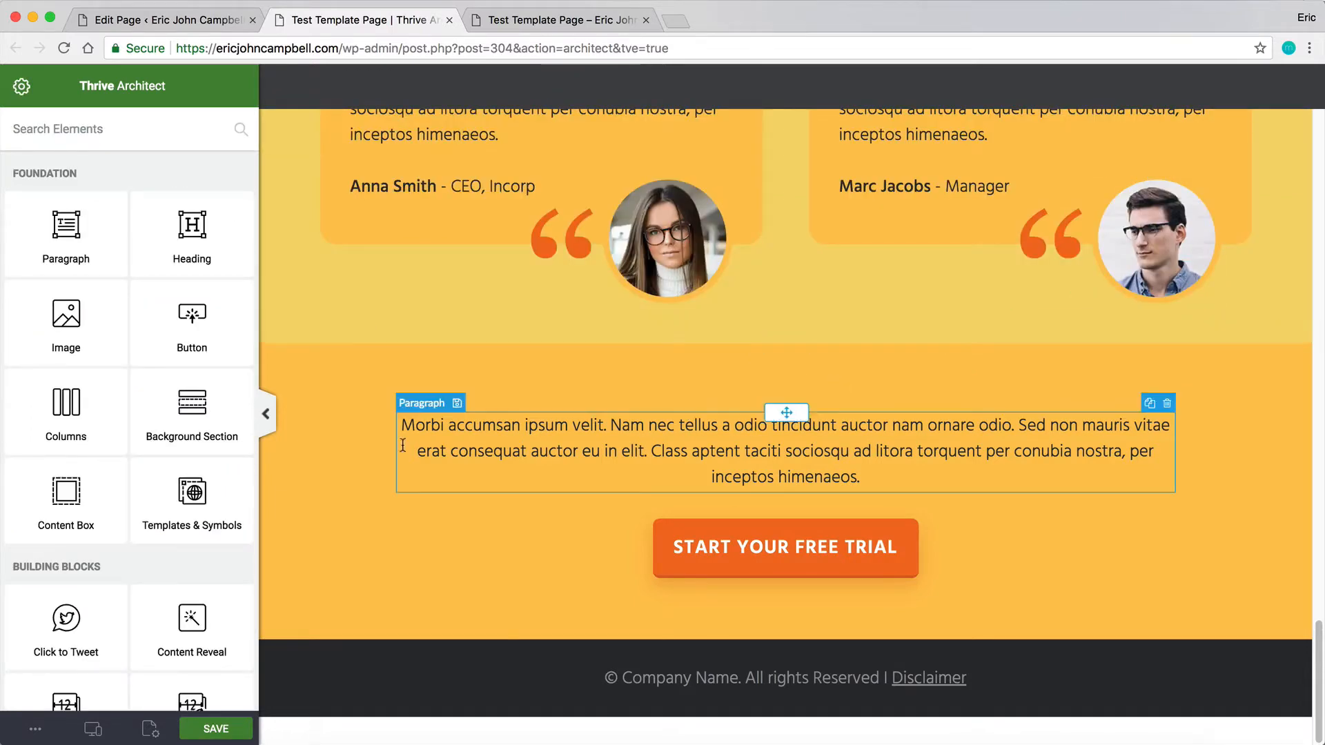
# Set the font size of the paragraph above the closing free-trial button to 72 px
pyautogui.click(716, 478)
pyautogui.scroll(10, 662, 350)
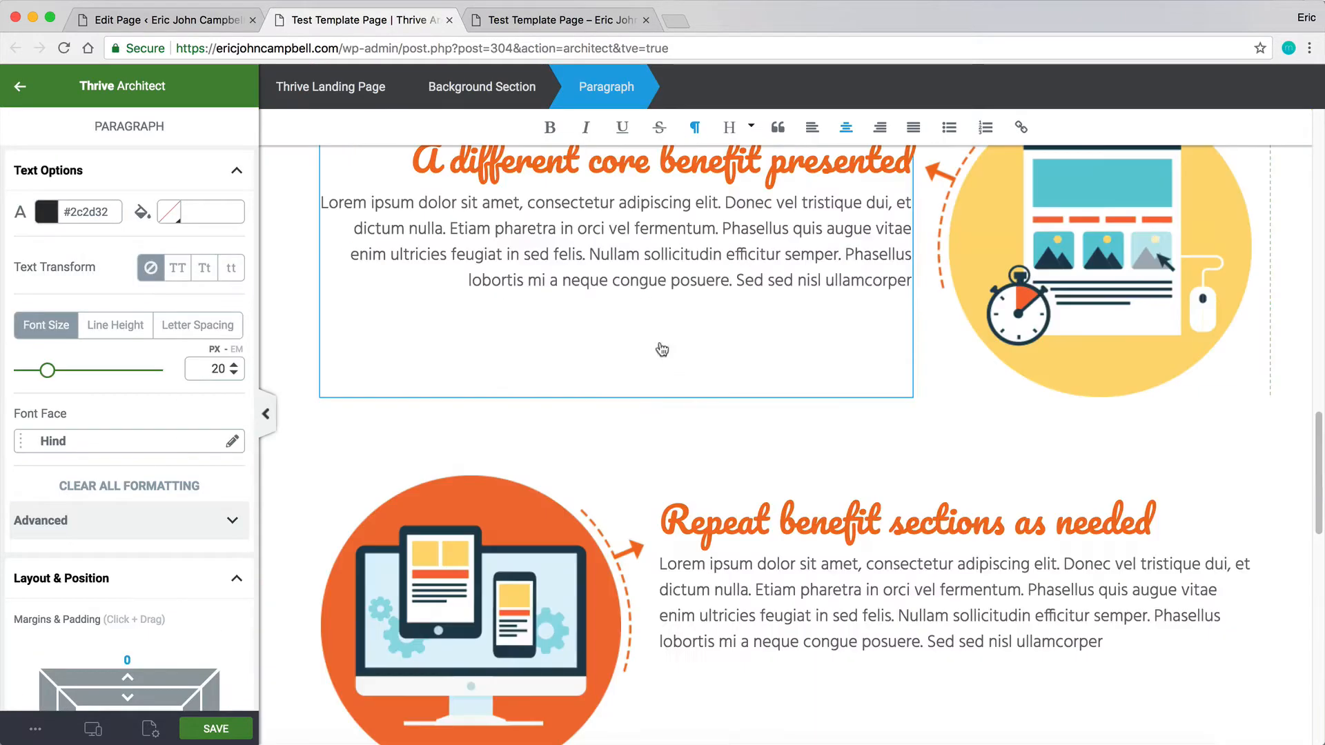
pyautogui.scroll(9, 704, 405)
pyautogui.scroll(-7, 690, 387)
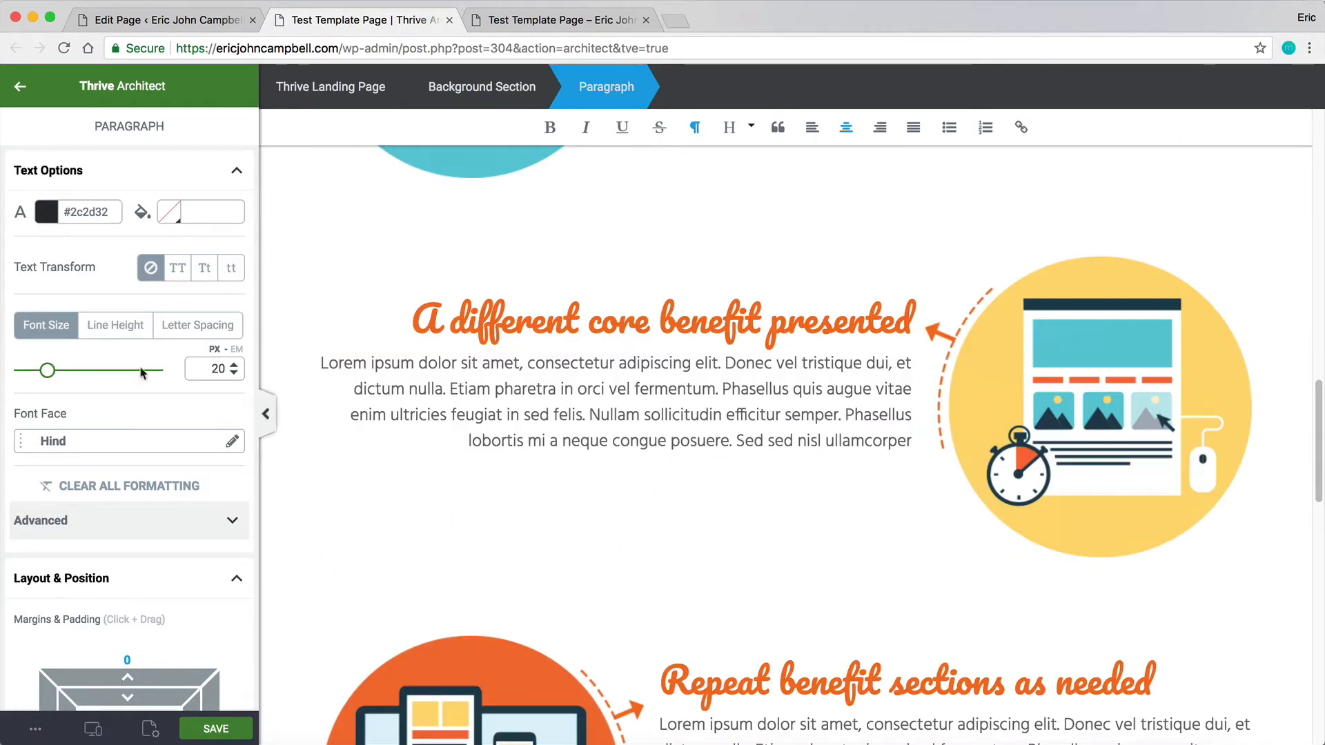
pyautogui.moveTo(47, 372); pyautogui.dragTo(118, 372)
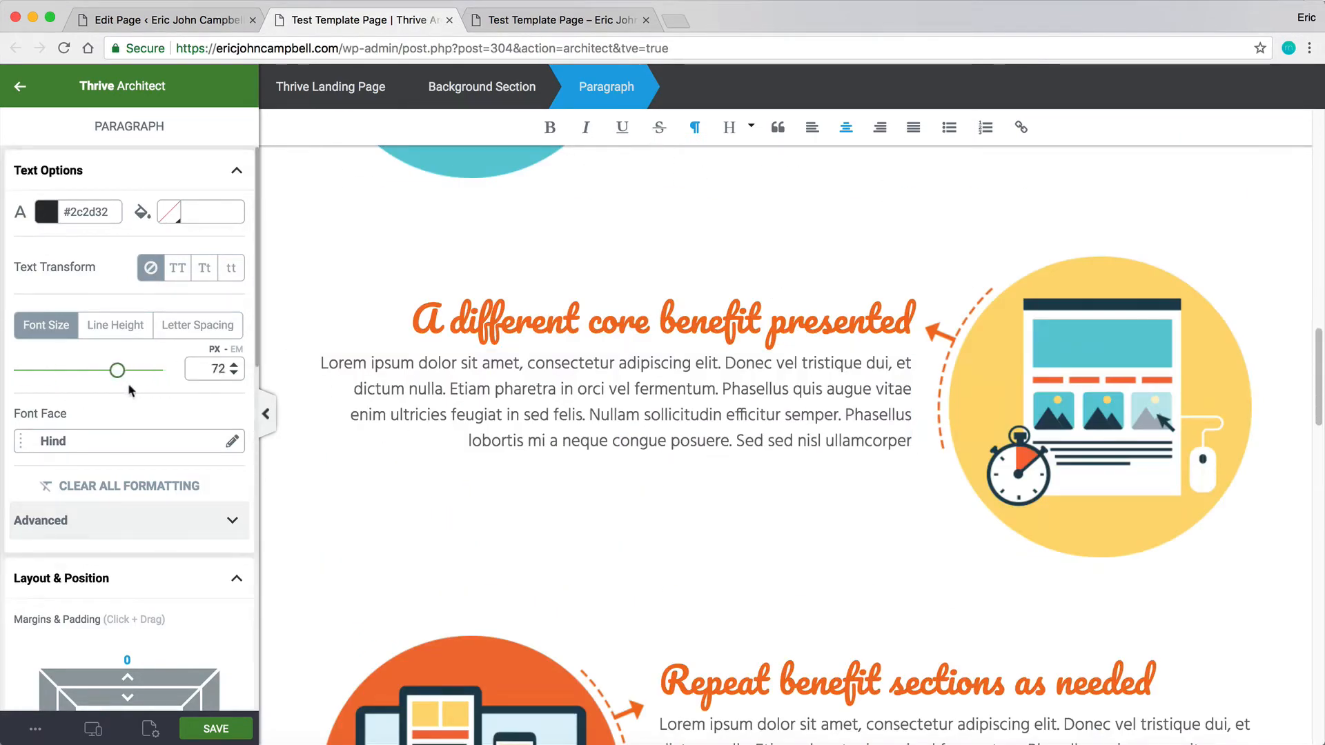
# Delete the "Repeat benefit sections as needed" heading and the paragraph beneath it
pyautogui.scroll(-6, 120, 274)
pyautogui.scroll(-12, 621, 444)
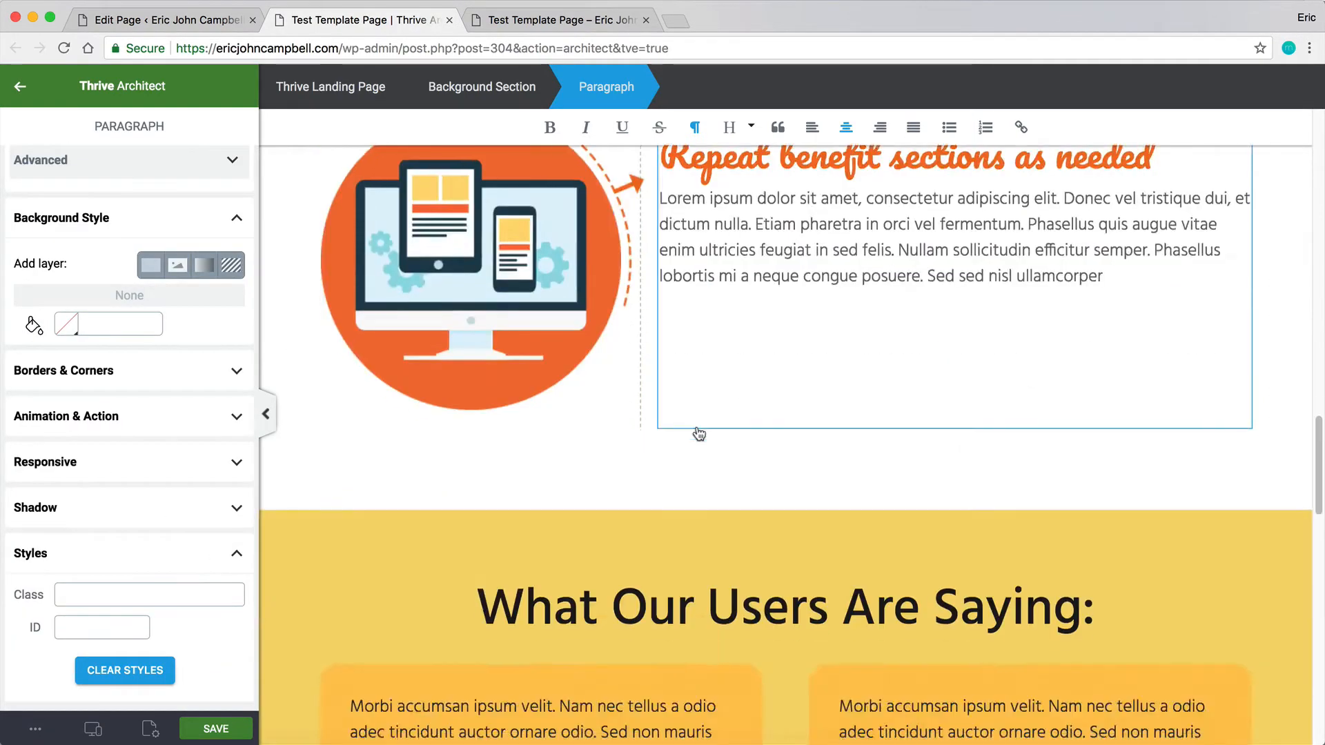
pyautogui.scroll(7, 700, 400)
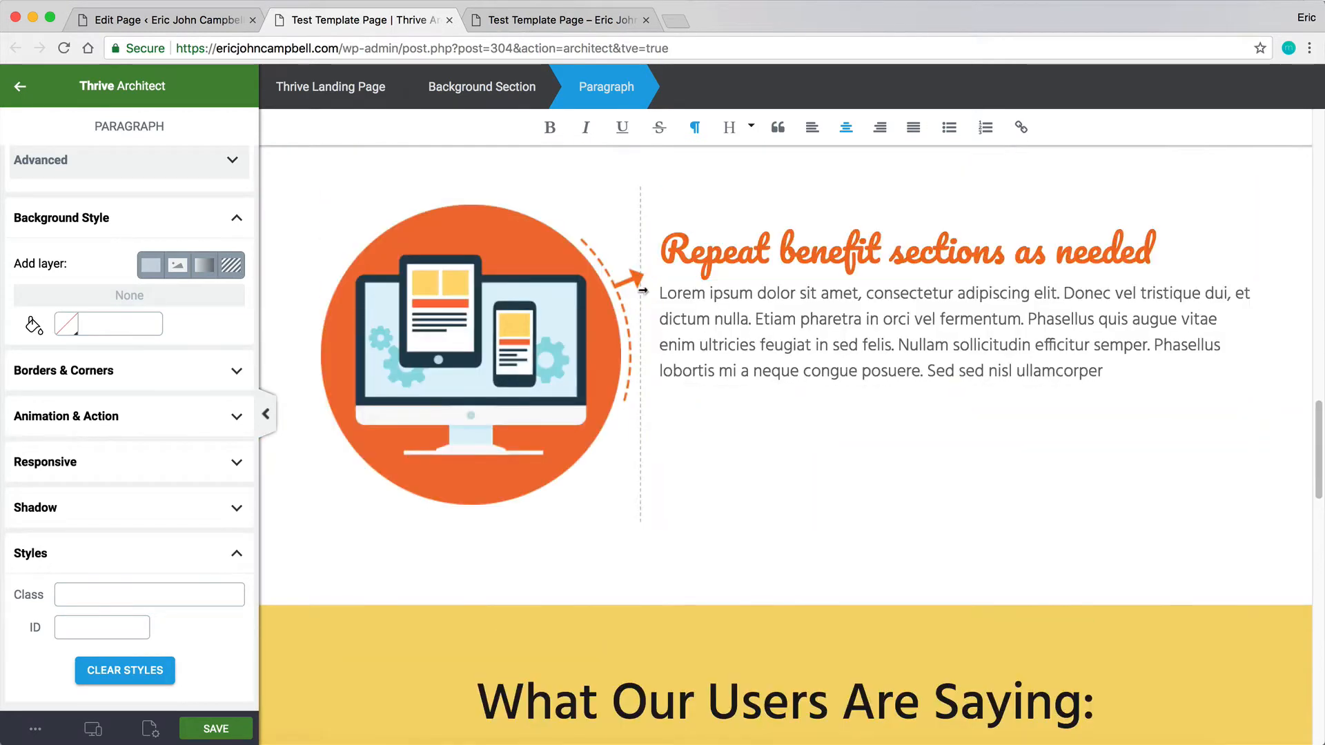
pyautogui.click(427, 230)
pyautogui.click(895, 235)
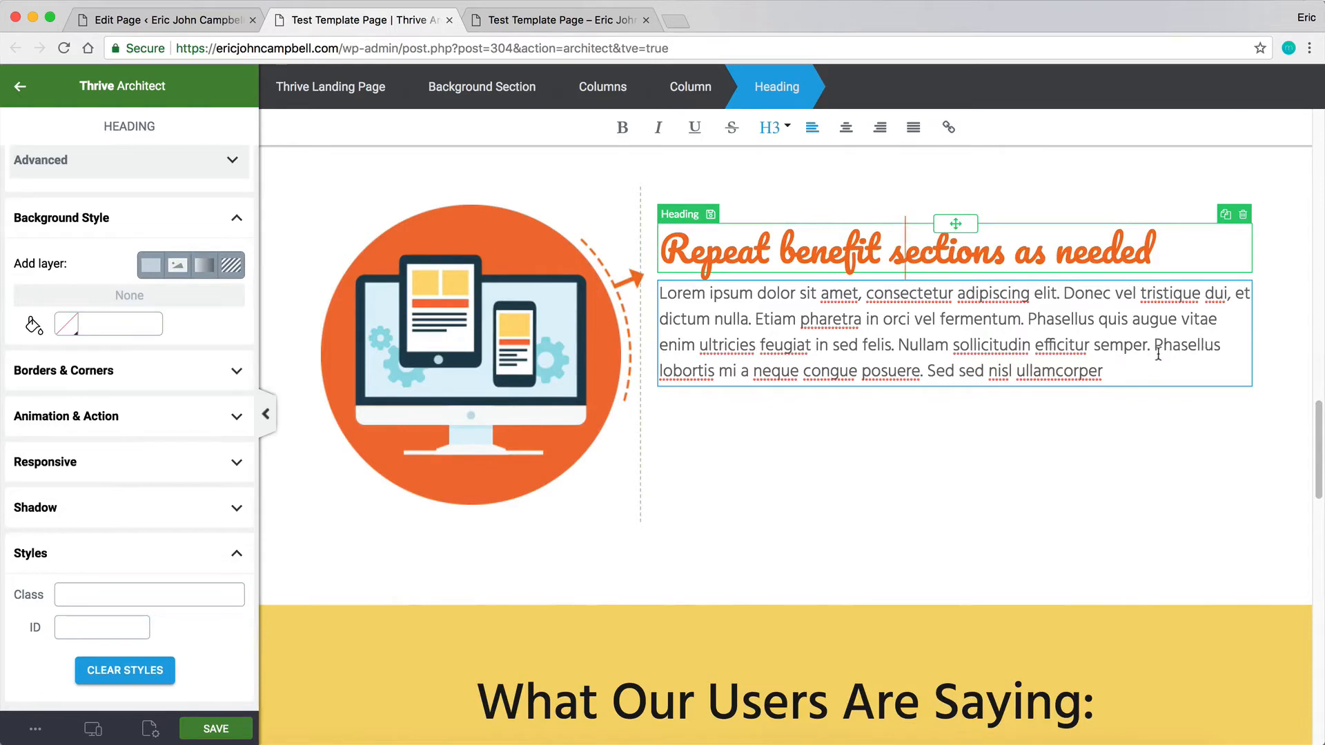
pyautogui.click(1243, 217)
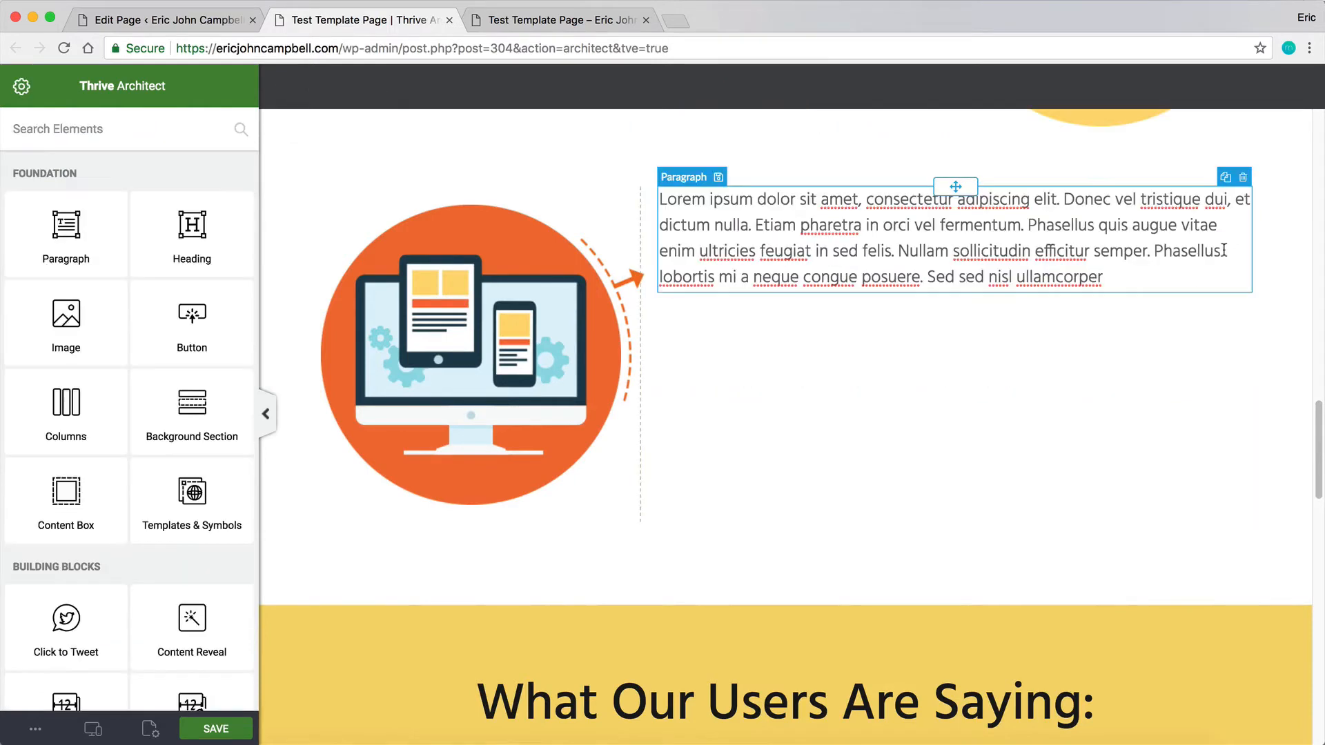
pyautogui.click(1243, 170)
# Change the landing page template to Flat 2.0 Homepage again and look over the reloaded page
pyautogui.scroll(15, 760, 373)
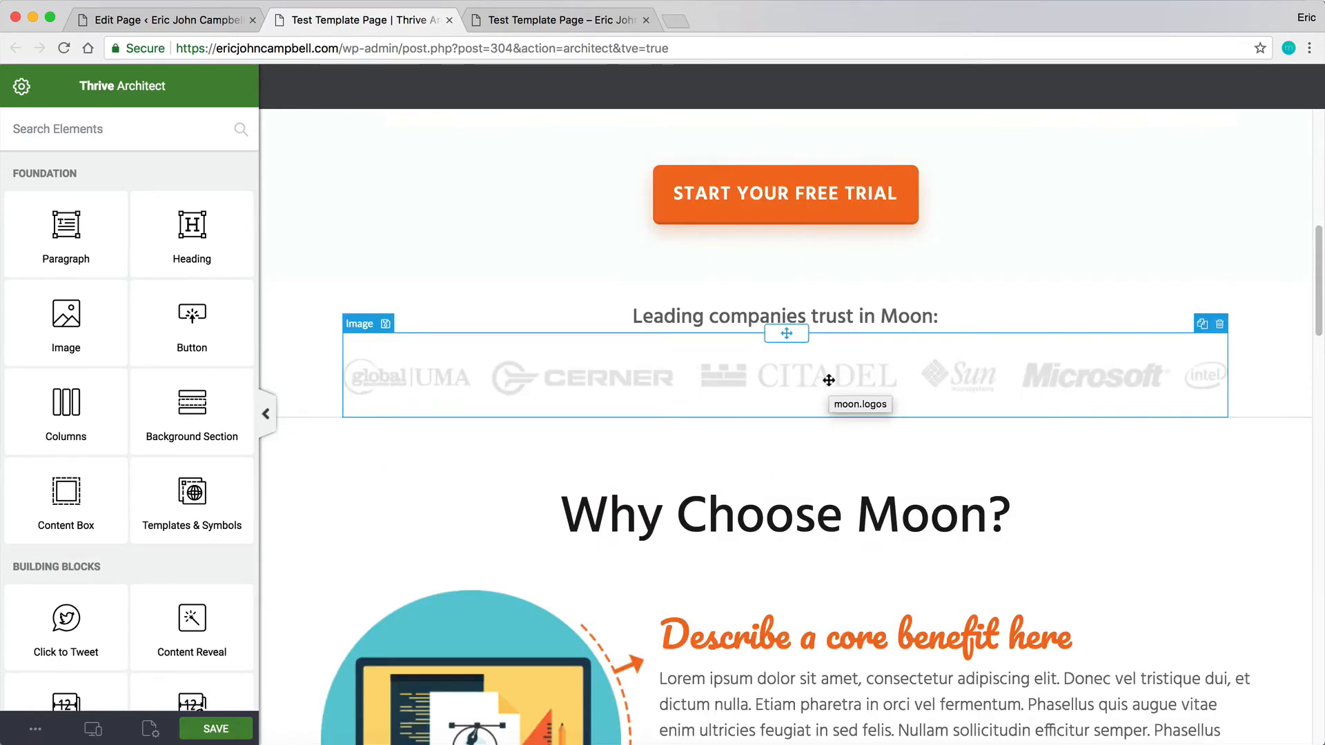
pyautogui.click(25, 89)
pyautogui.click(172, 140)
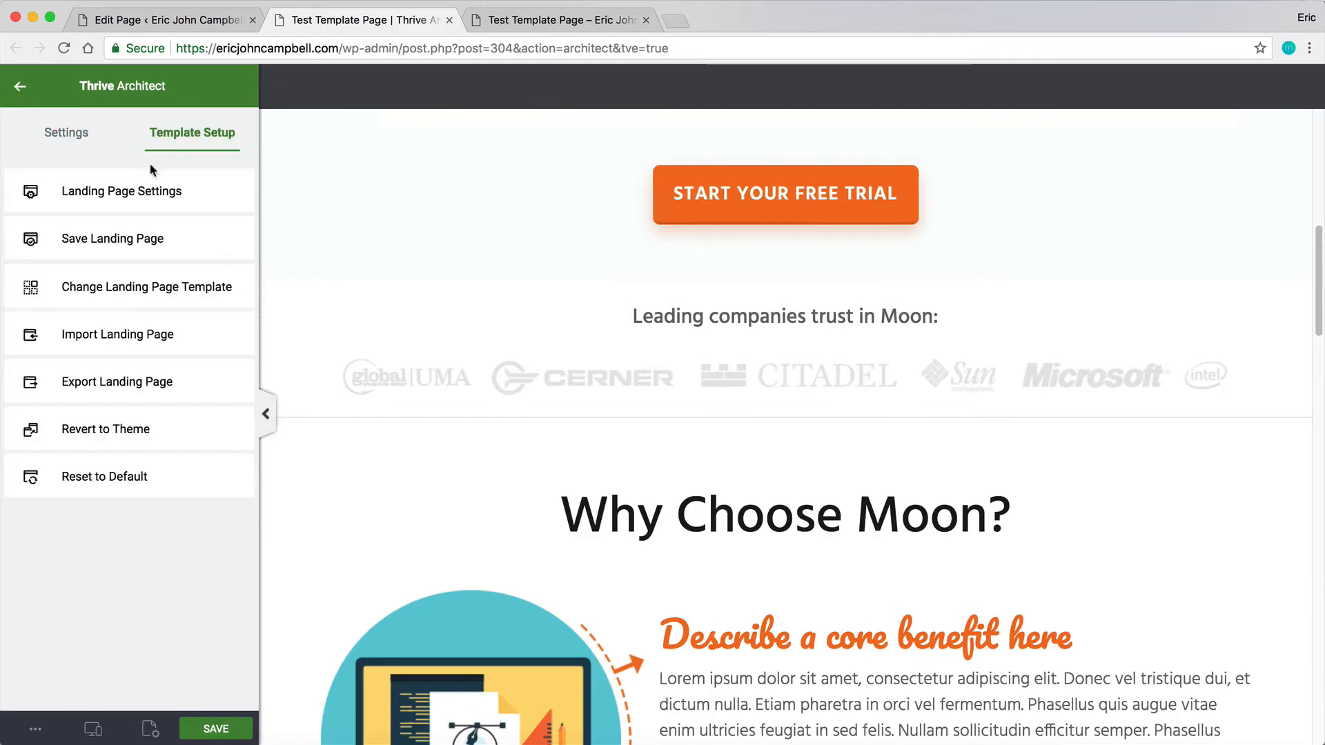
pyautogui.click(112, 291)
pyautogui.click(354, 413)
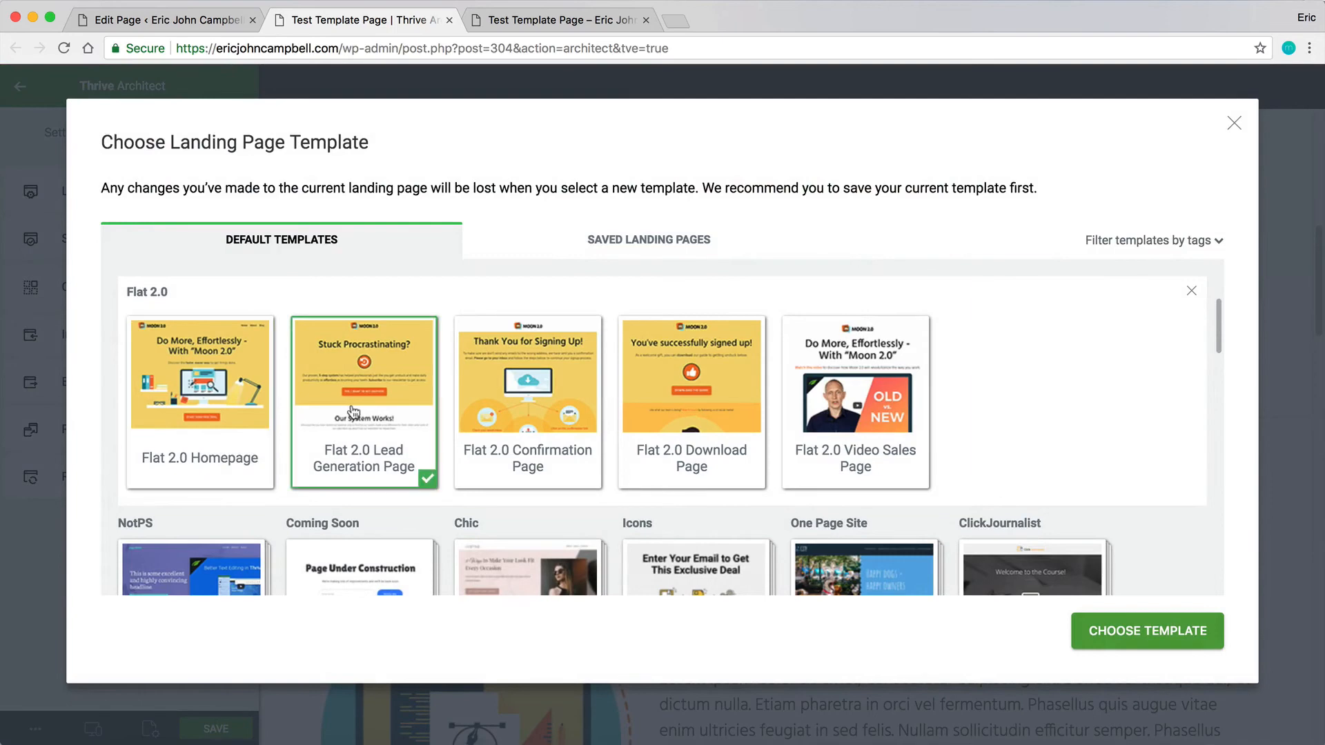
pyautogui.click(166, 406)
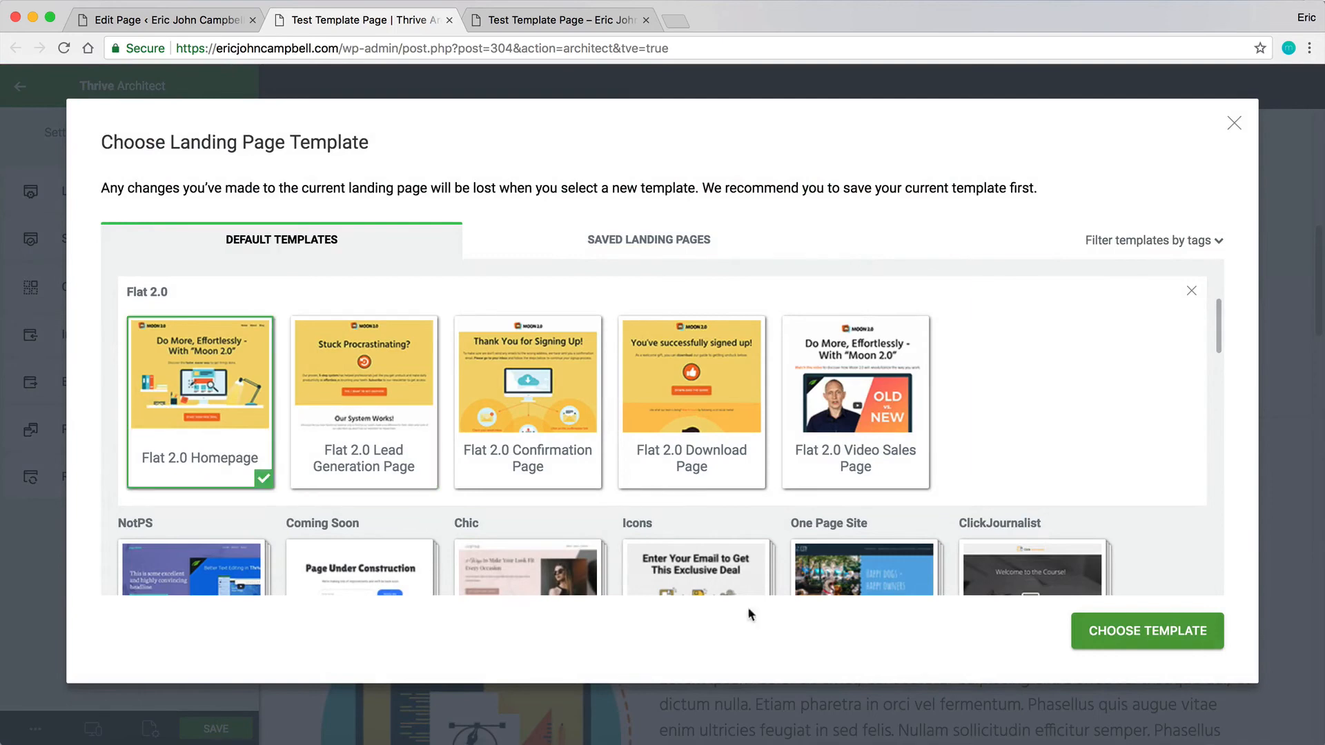
pyautogui.click(1191, 632)
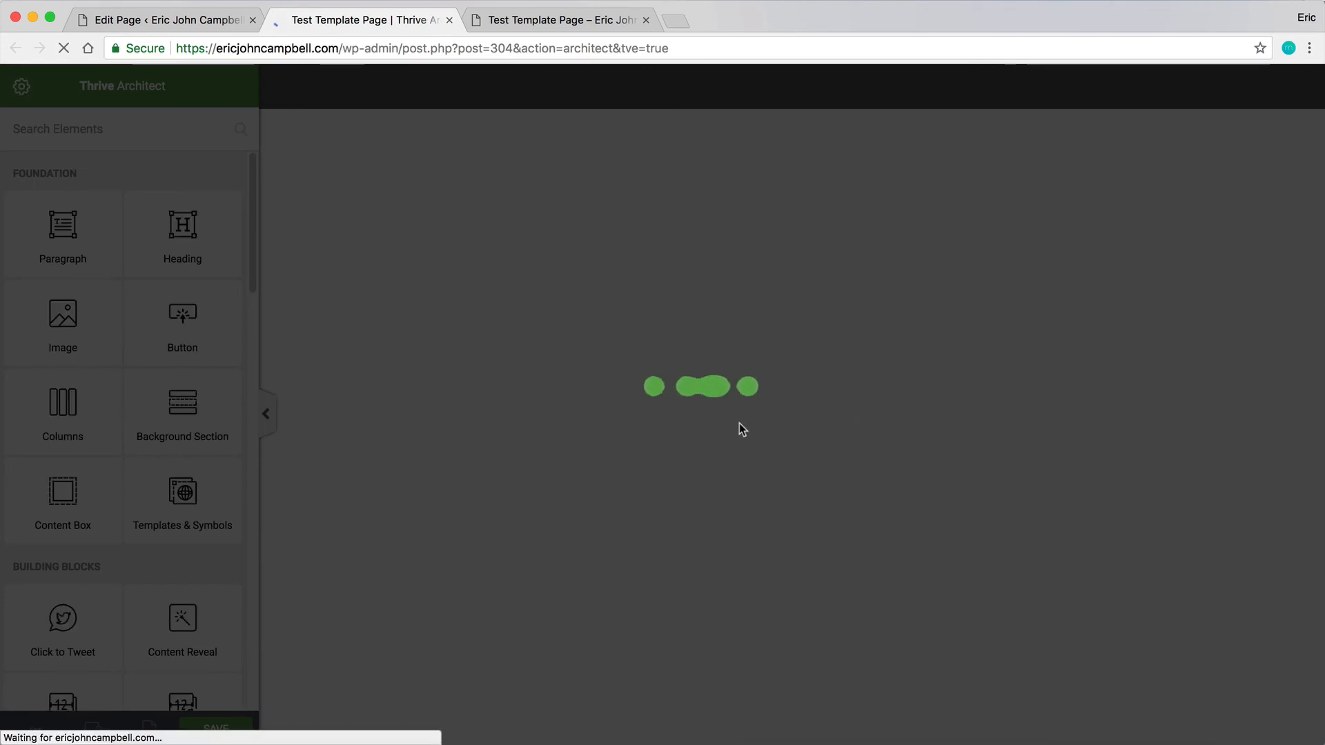
pyautogui.scroll(-6, 712, 392)
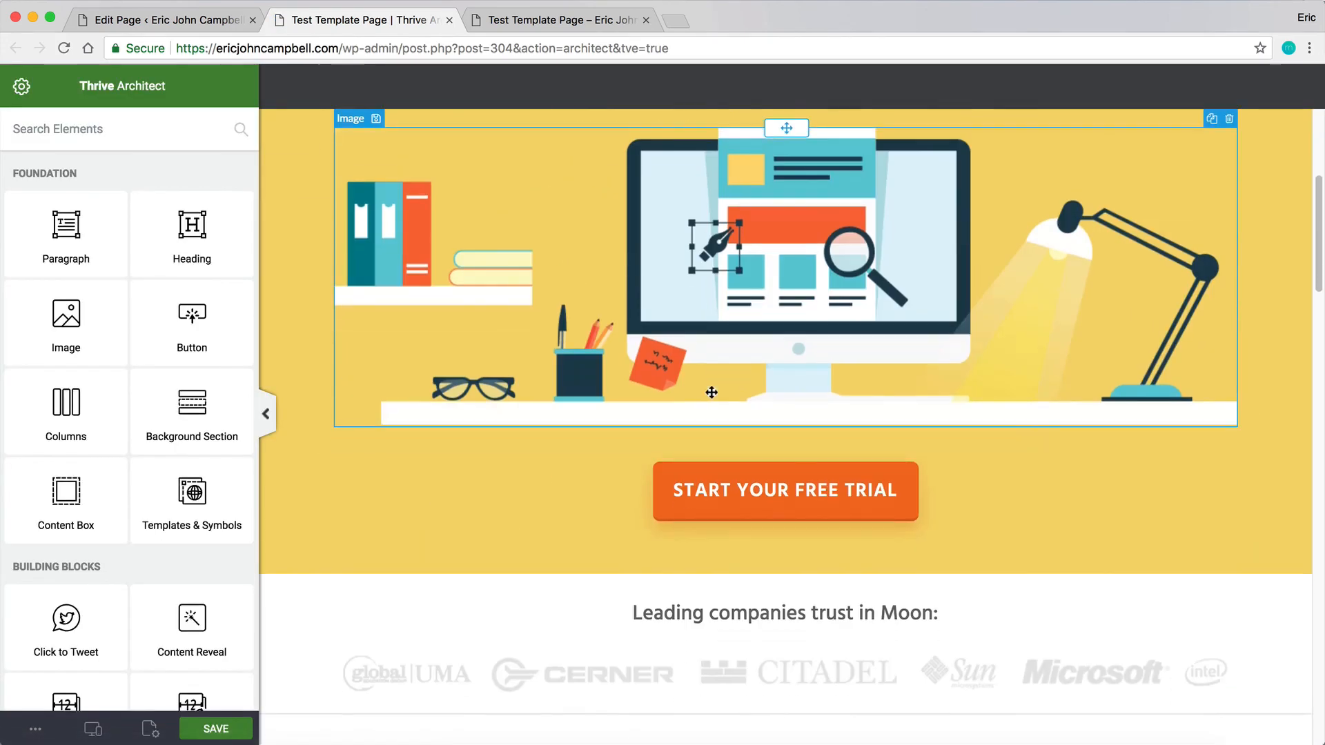
pyautogui.scroll(-12, 712, 392)
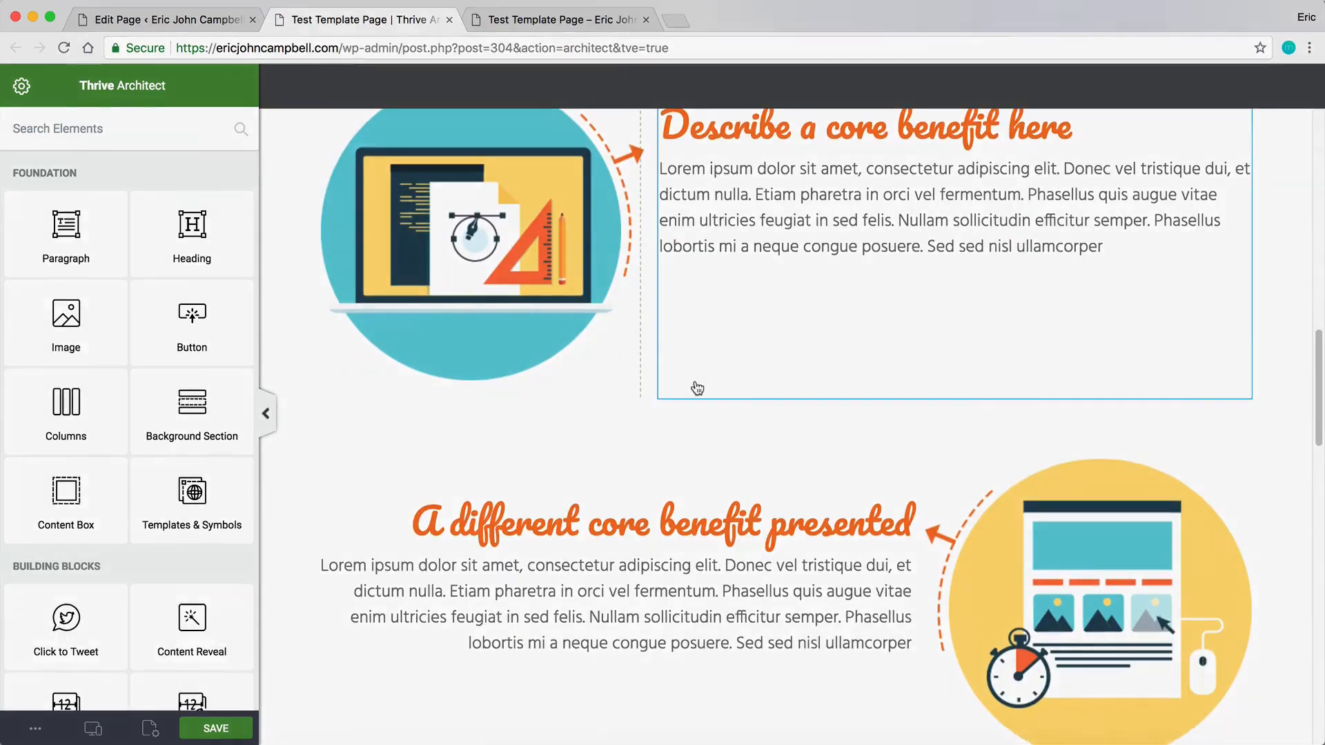